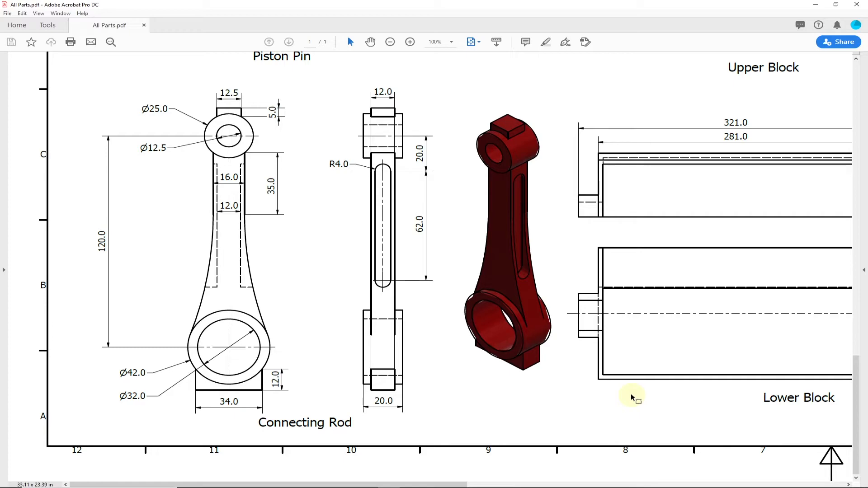
Step: Switch to Inventor and create a new part from the metric Standard (mm).ipt template
{"action": "key", "text": "alt+Tab"}
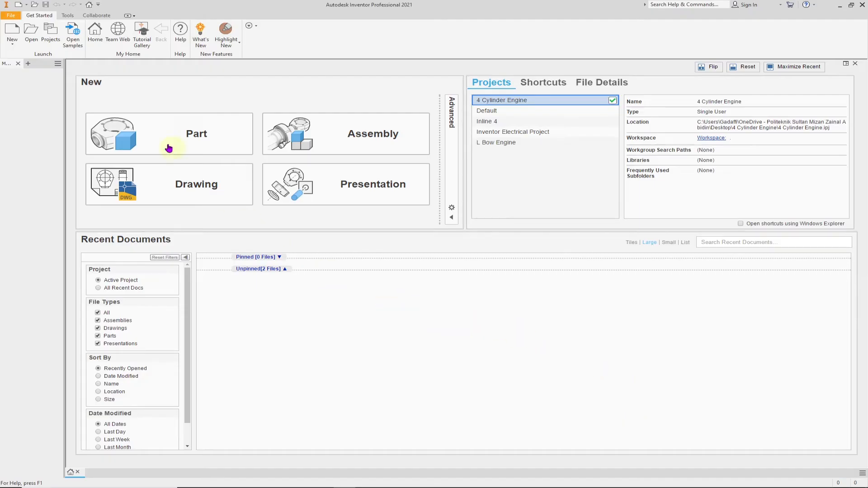
{"action": "left_click", "coordinate": [13, 32]}
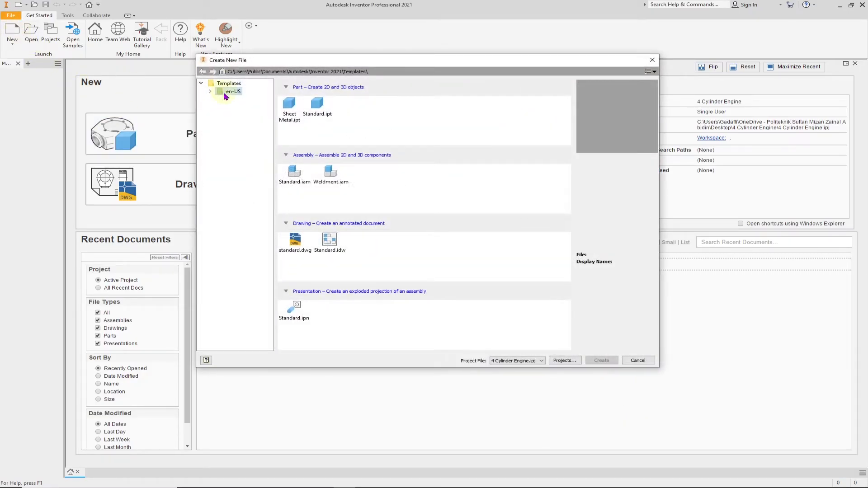
{"action": "left_click", "coordinate": [210, 91]}
{"action": "left_click", "coordinate": [243, 108]}
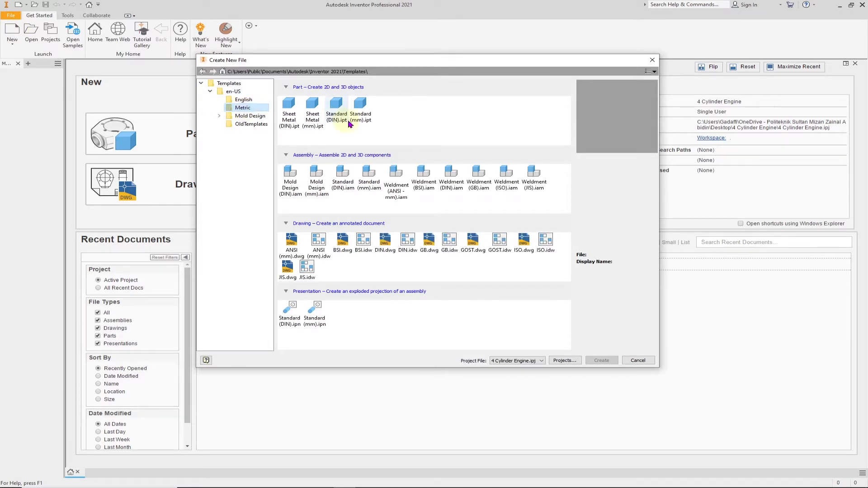
{"action": "left_click", "coordinate": [359, 108]}
{"action": "double_click", "coordinate": [360, 109]}
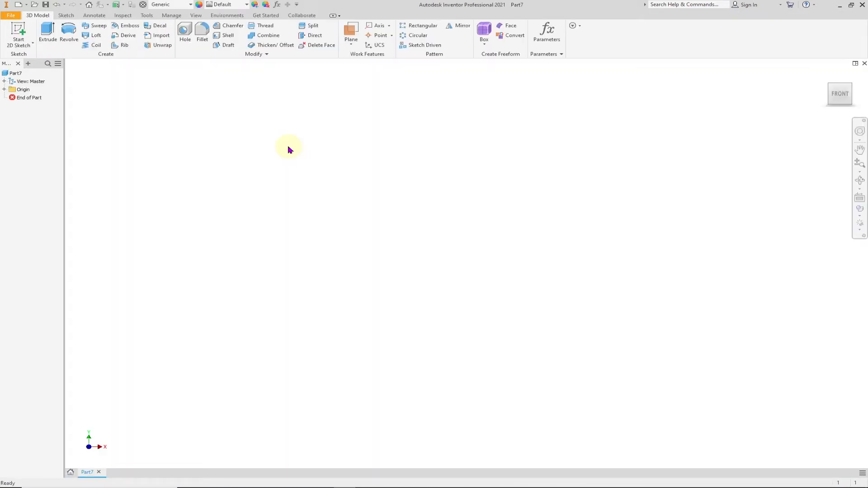
Step: Start a sketch on the front XY plane and draw a 42 mm diameter circle centred on the origin, as in the drawing
{"action": "left_click", "coordinate": [22, 30]}
{"action": "left_click", "coordinate": [504, 177]}
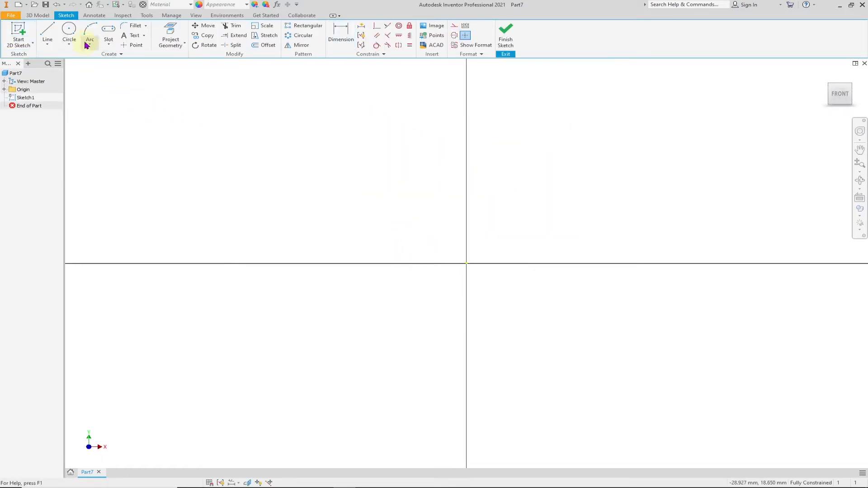
{"action": "left_click", "coordinate": [70, 31]}
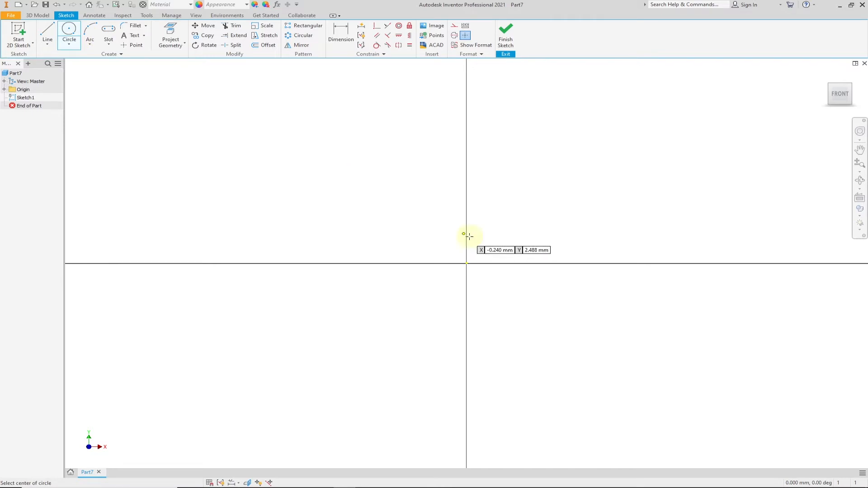
{"action": "left_click", "coordinate": [468, 262]}
{"action": "key", "text": "alt+Tab"}
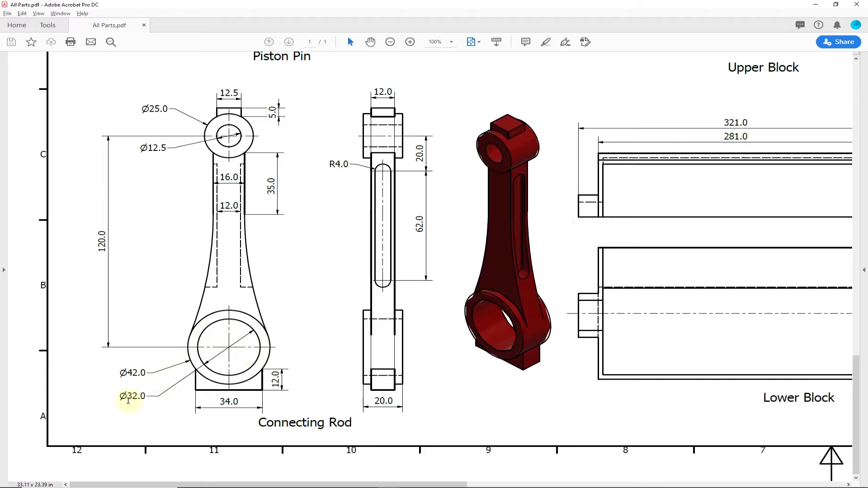
{"action": "left_click_drag", "start_coordinate": [119, 397], "coordinate": [146, 373]}
{"action": "key", "text": "alt+Tab"}
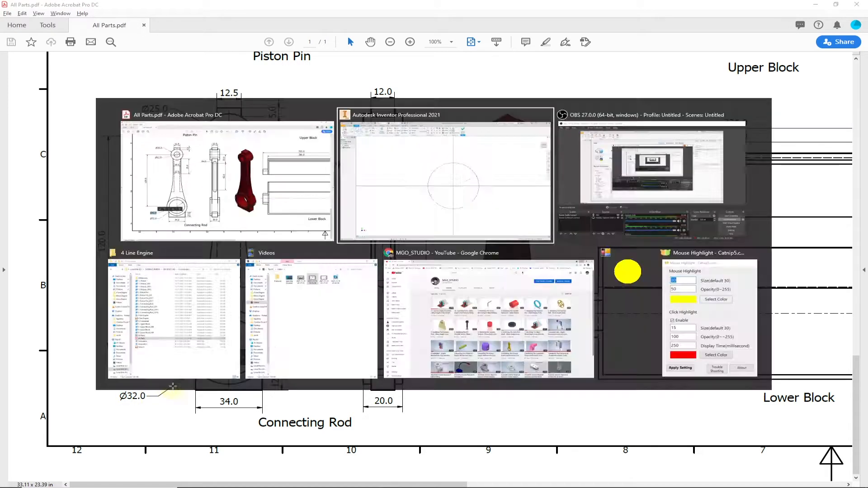
{"action": "type", "text": "4"}
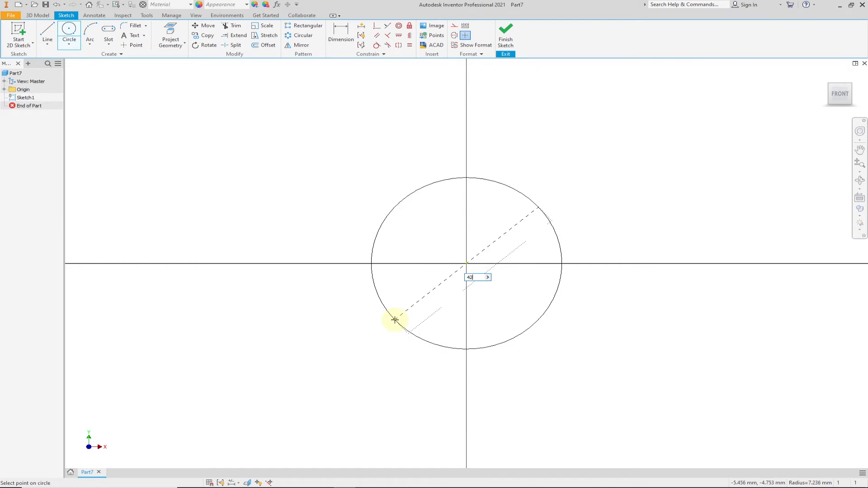
{"action": "type", "text": "2"}
{"action": "key", "text": "Return"}
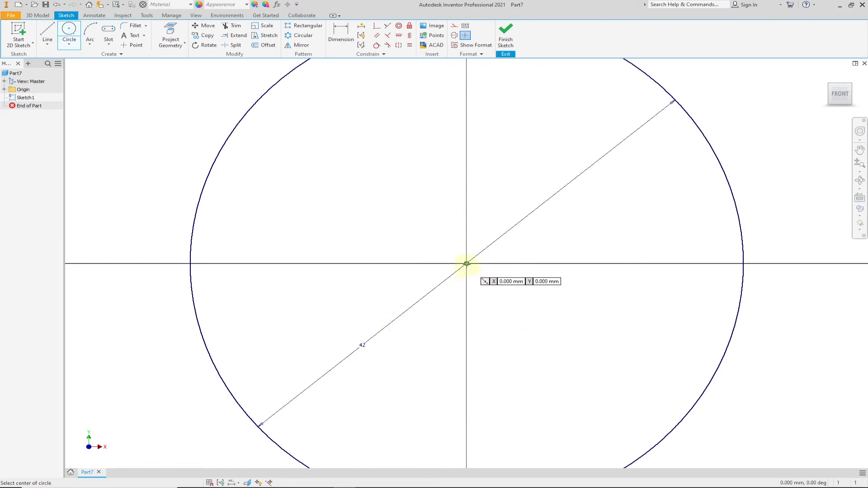
Step: Draw a 32 mm diameter circle concentric with the 42 mm circle, checking the value against the PDF drawing
{"action": "left_click", "coordinate": [467, 264]}
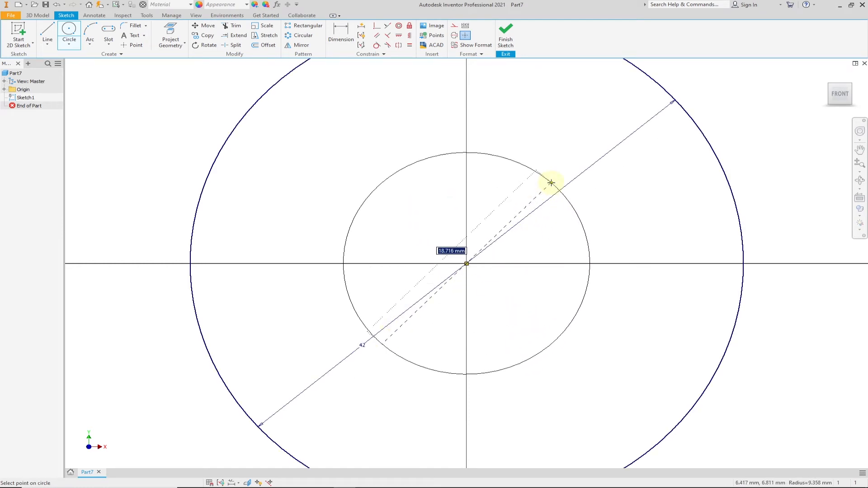
{"action": "type", "text": "3"}
{"action": "key", "text": "alt+Tab"}
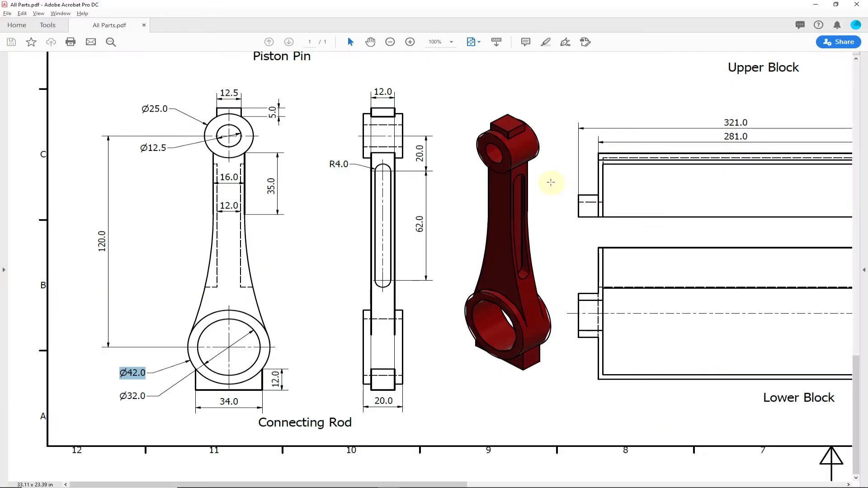
{"action": "key", "text": "alt+Tab"}
{"action": "key", "text": "Return"}
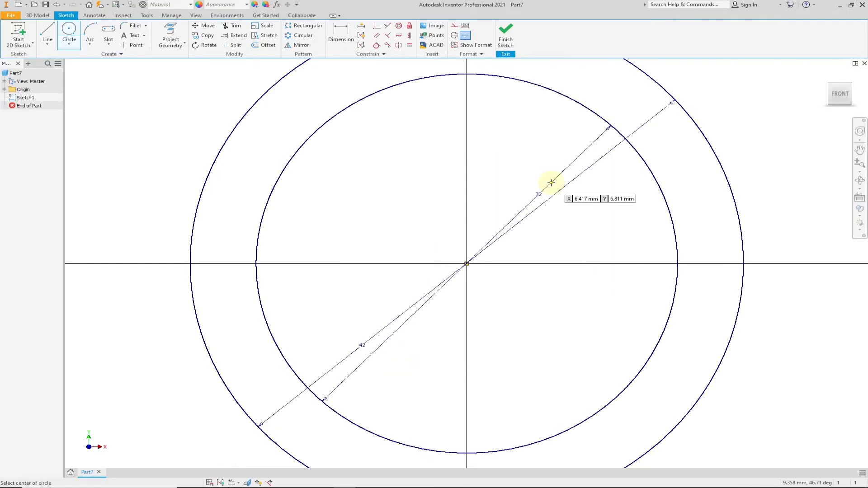
Step: Draw a 25 mm diameter circle directly above the large circles, taking its diameter from the PDF drawing
{"action": "scroll", "coordinate": [551, 182], "scroll_direction": "down", "scroll_amount": 10}
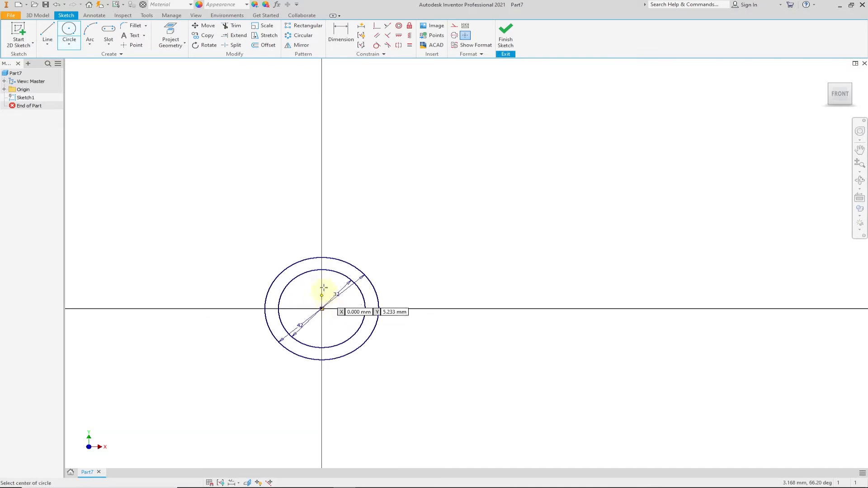
{"action": "left_click", "coordinate": [322, 125]}
{"action": "key", "text": "alt+Tab"}
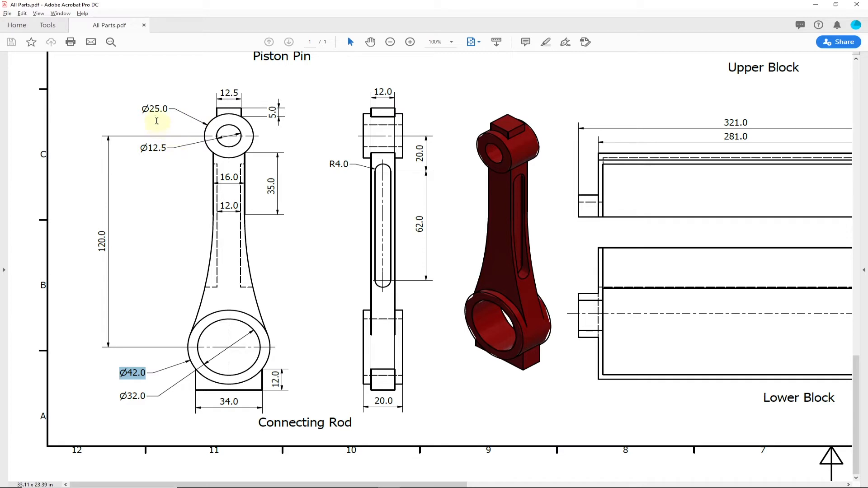
{"action": "key", "text": "alt+Tab"}
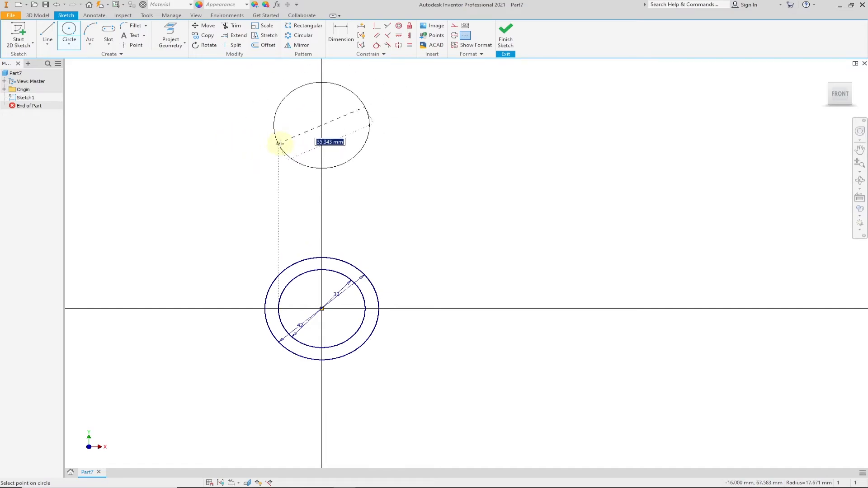
{"action": "type", "text": "25"}
{"action": "key", "text": "Return"}
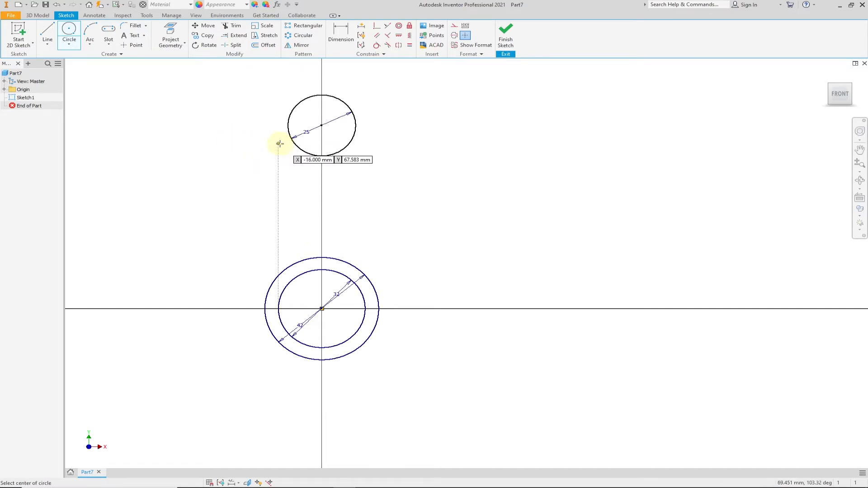
Step: Add a 12.5 mm diameter circle concentric with the 25 mm circle
{"action": "left_click", "coordinate": [322, 125]}
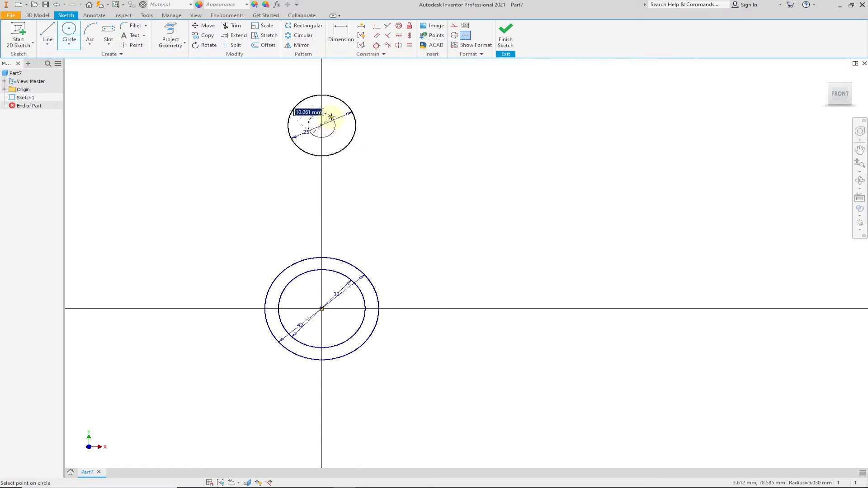
{"action": "type", "text": "12.5"}
{"action": "key", "text": "Return"}
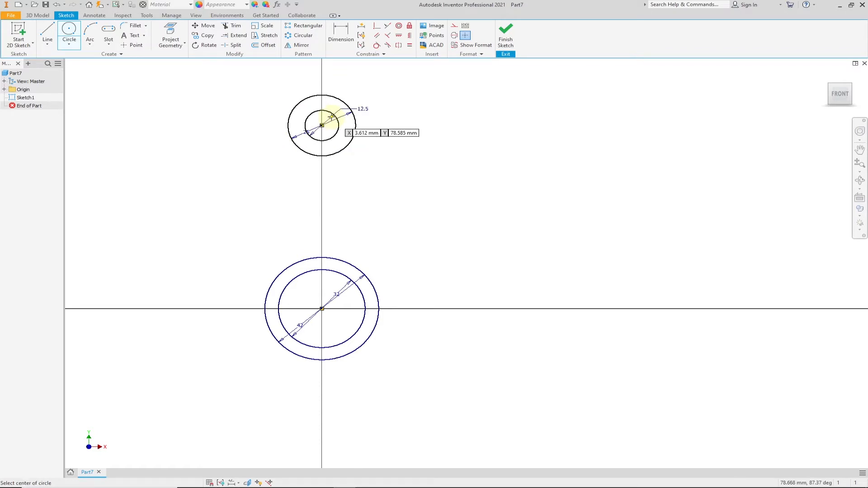
Step: Apply a vertical constraint between the centre of the small circles and the centre of the large circles
{"action": "left_click", "coordinate": [410, 37]}
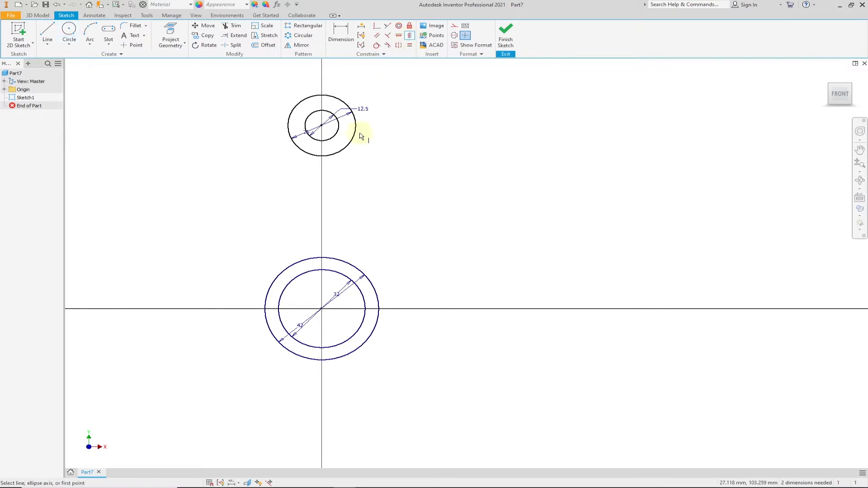
{"action": "left_click", "coordinate": [322, 126]}
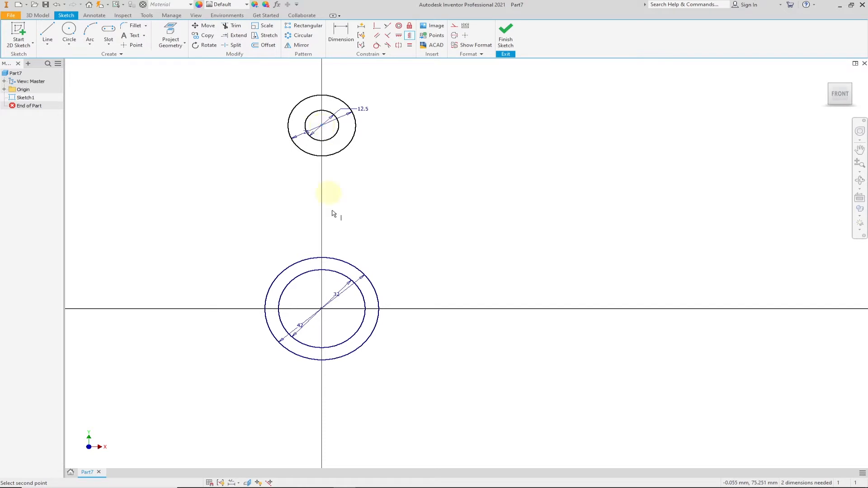
{"action": "left_click", "coordinate": [322, 310]}
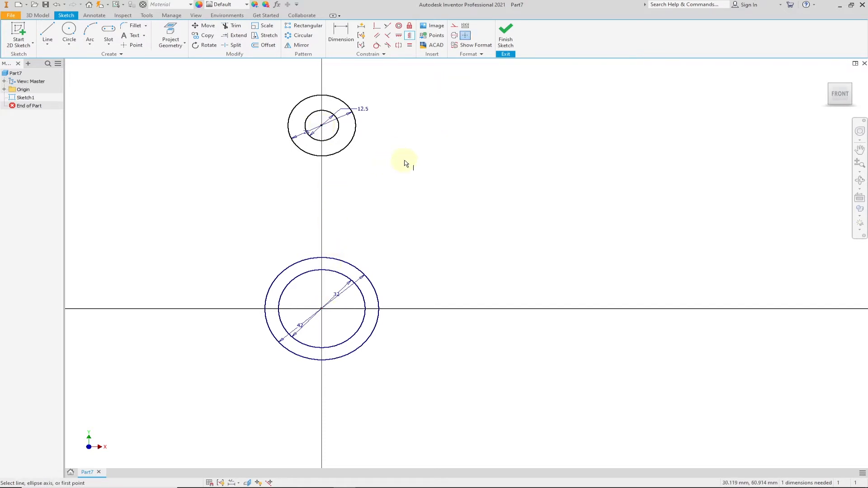
Step: Dimension the vertical distance between the two circle centres as 120 mm, following the PDF drawing
{"action": "left_click", "coordinate": [341, 34]}
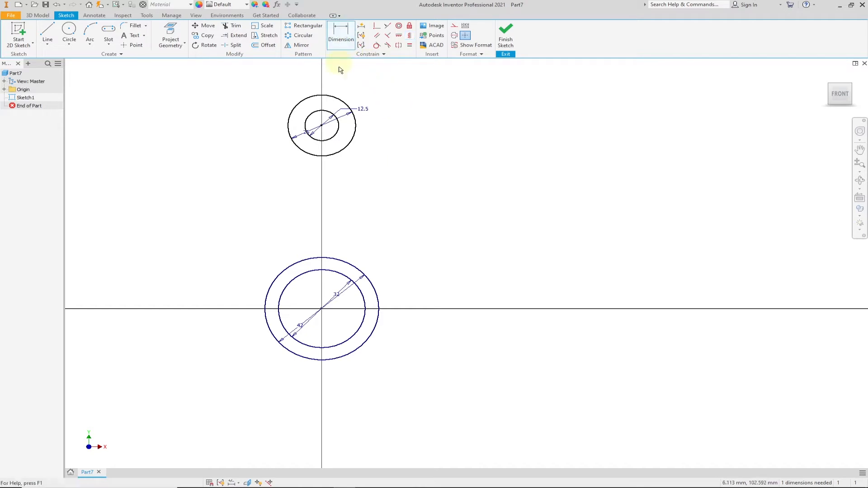
{"action": "left_click", "coordinate": [322, 126]}
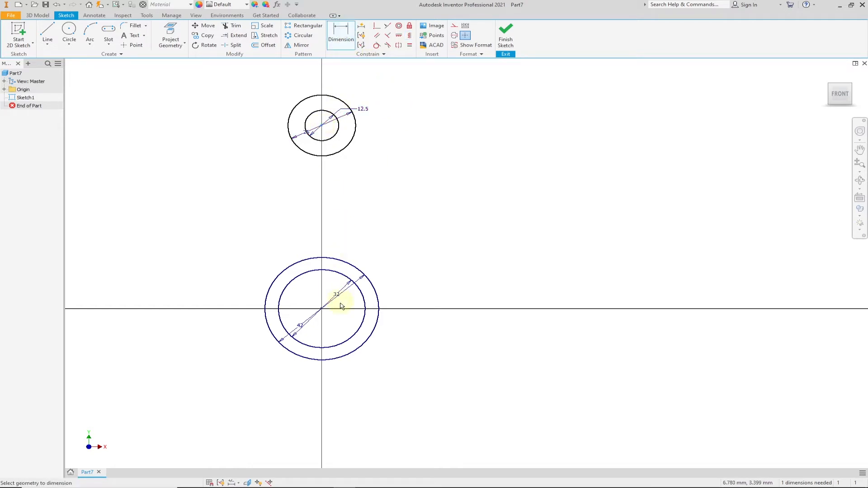
{"action": "left_click", "coordinate": [321, 310]}
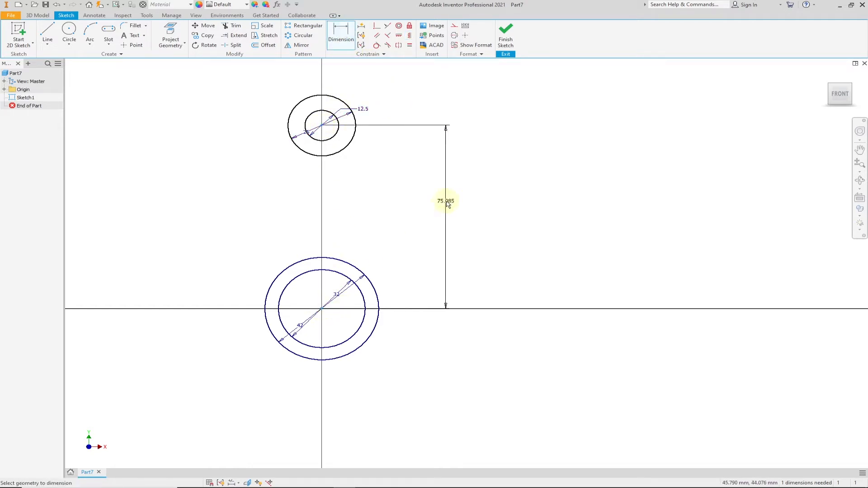
{"action": "left_click", "coordinate": [446, 199]}
{"action": "key", "text": "alt+Tab"}
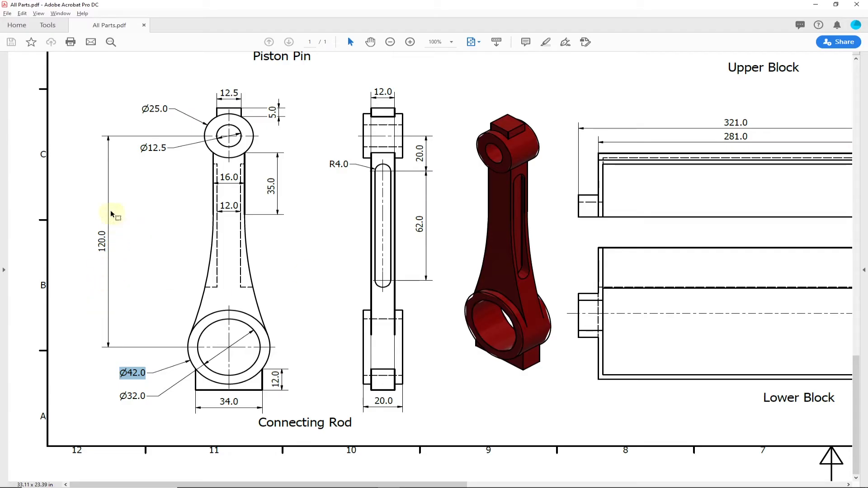
{"action": "left_click_drag", "start_coordinate": [98, 229], "coordinate": [98, 253]}
{"action": "key", "text": "alt+Tab"}
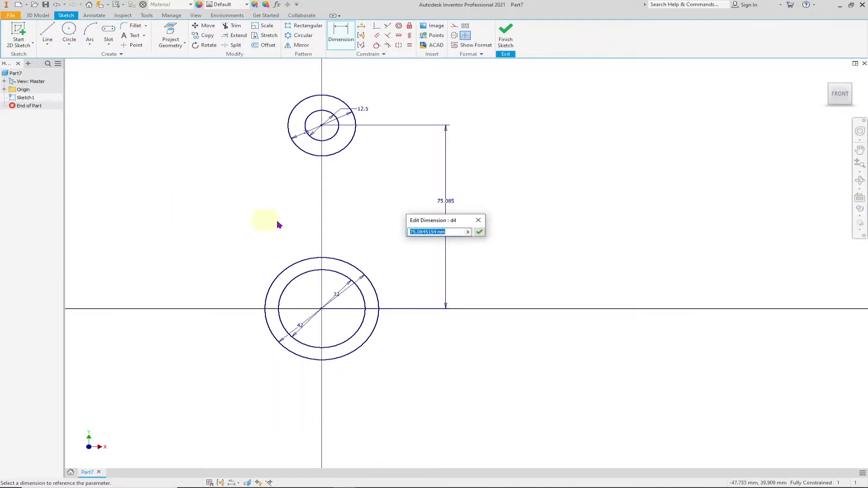
{"action": "type", "text": "120"}
{"action": "key", "text": "Return"}
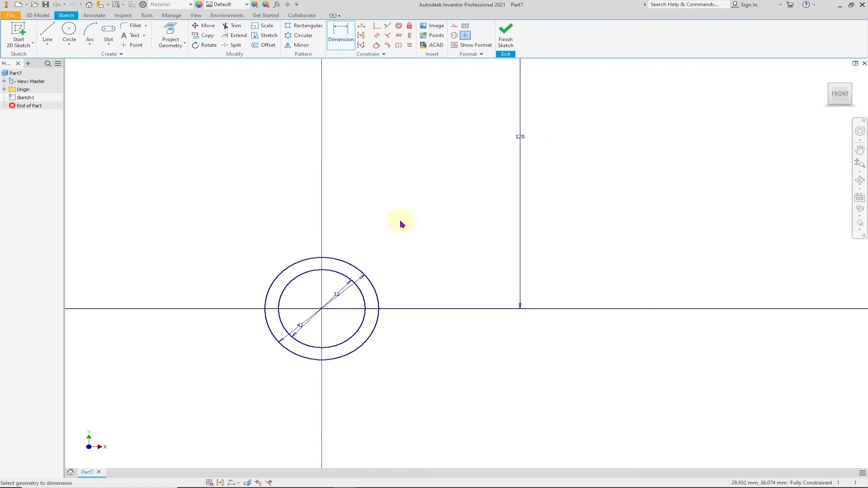
Step: Sketch a vertical line about 30 mm long downward from the lower left of the 25 mm circle
{"action": "scroll", "coordinate": [372, 253], "scroll_direction": "down", "scroll_amount": 5}
{"action": "scroll", "coordinate": [384, 237], "scroll_direction": "up", "scroll_amount": 3}
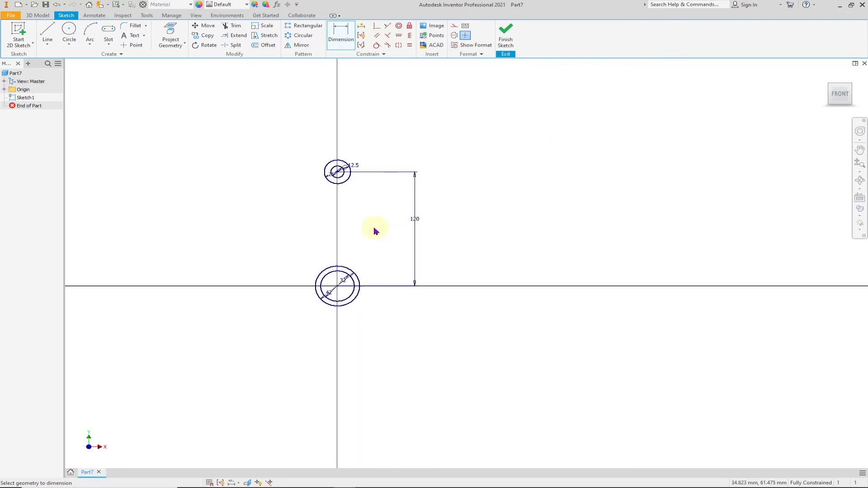
{"action": "scroll", "coordinate": [375, 231], "scroll_direction": "up", "scroll_amount": 3}
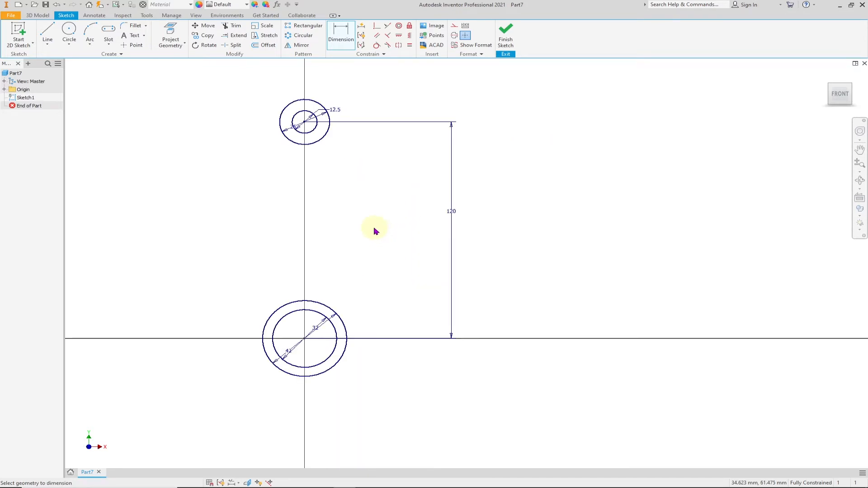
{"action": "left_click", "coordinate": [49, 35]}
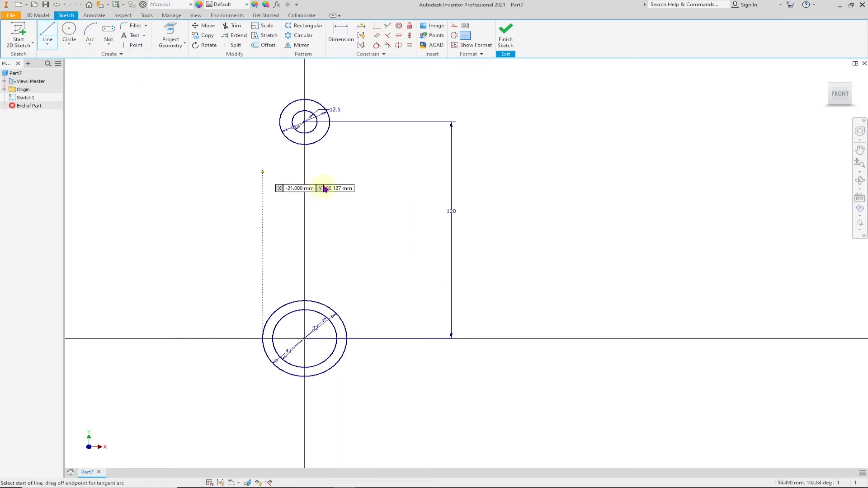
{"action": "left_click", "coordinate": [287, 140]}
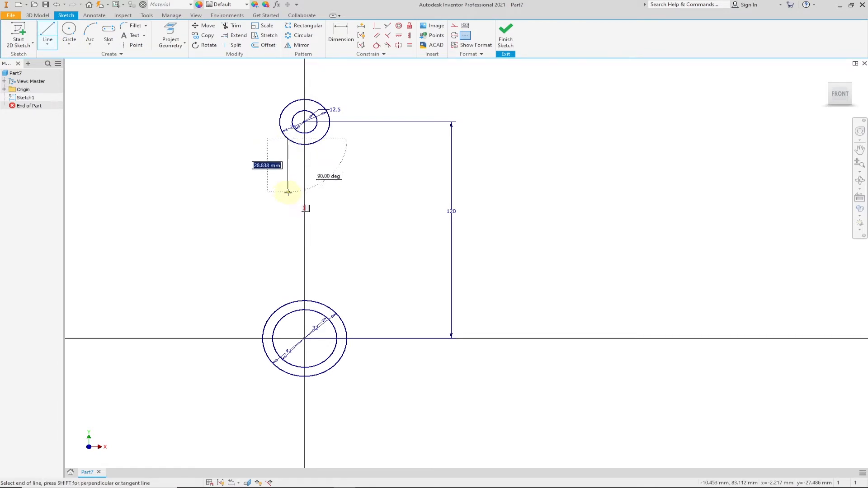
{"action": "left_click", "coordinate": [289, 194]}
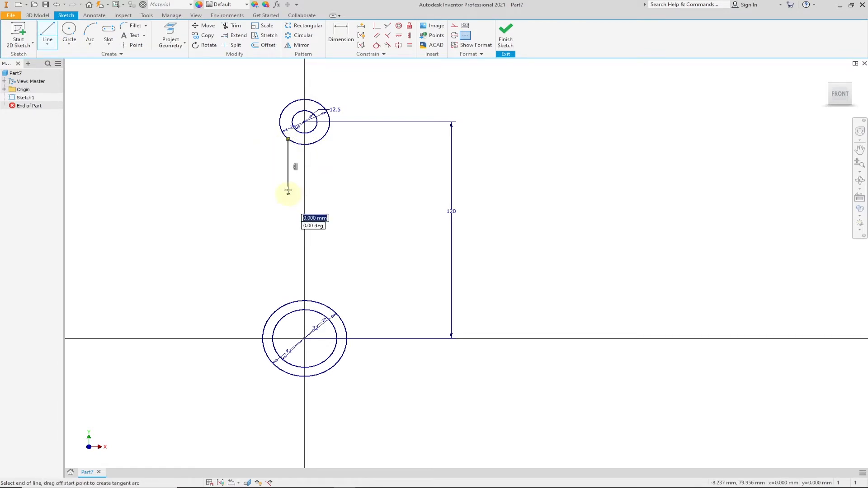
Step: Dimension the vertical line below the 25 mm circle as 35 mm long, following the PDF drawing
{"action": "left_click", "coordinate": [341, 35]}
{"action": "left_click", "coordinate": [290, 166]}
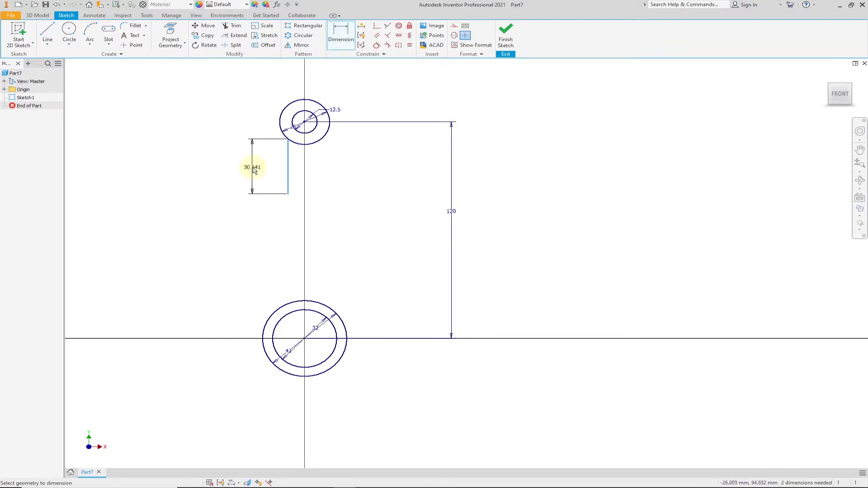
{"action": "left_click", "coordinate": [252, 168]}
{"action": "key", "text": "alt+Tab"}
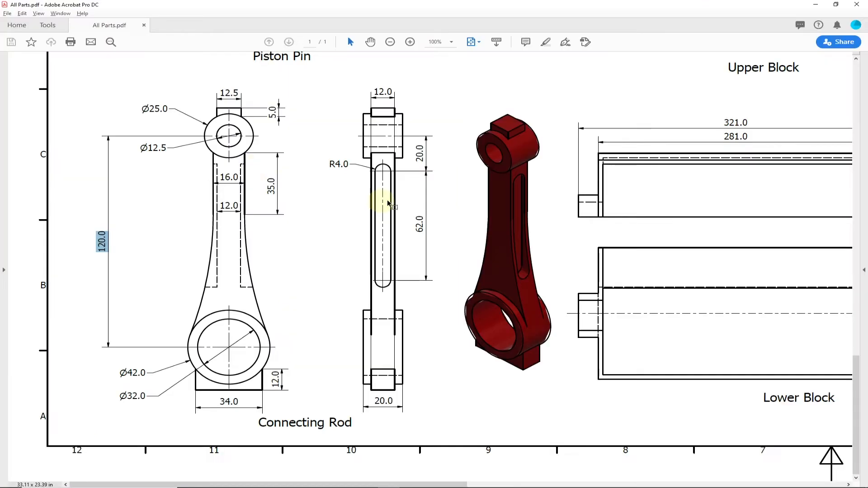
{"action": "double_click", "coordinate": [271, 183]}
{"action": "key", "text": "alt+Tab"}
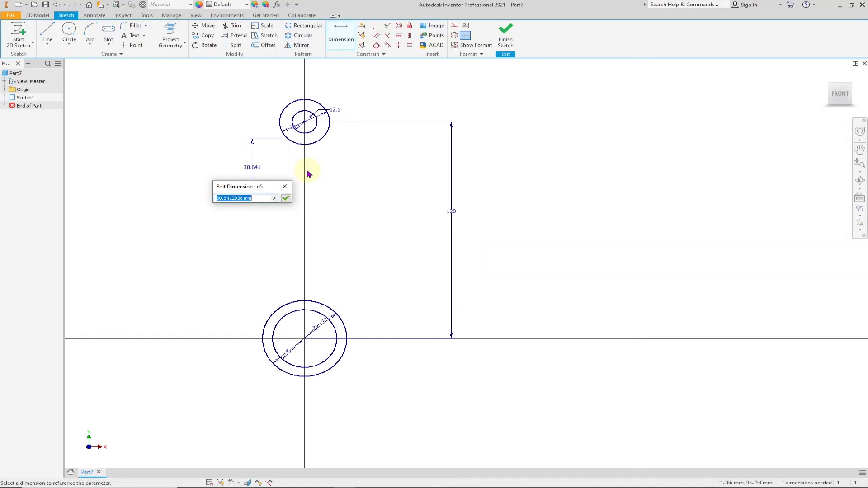
{"action": "type", "text": "35"}
{"action": "key", "text": "Return"}
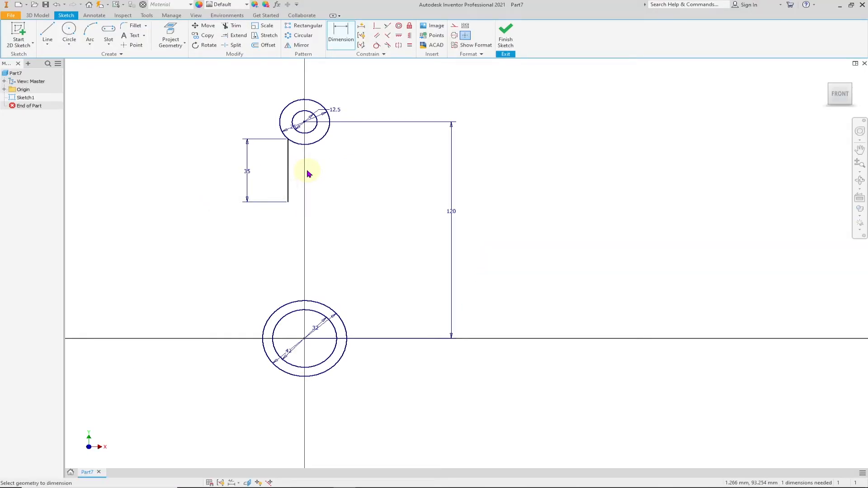
Step: Sketch a three-point arc from the vertical line's lower end to the upper left of the 42 mm circle, bulging toward the centre axis
{"action": "left_click", "coordinate": [93, 34]}
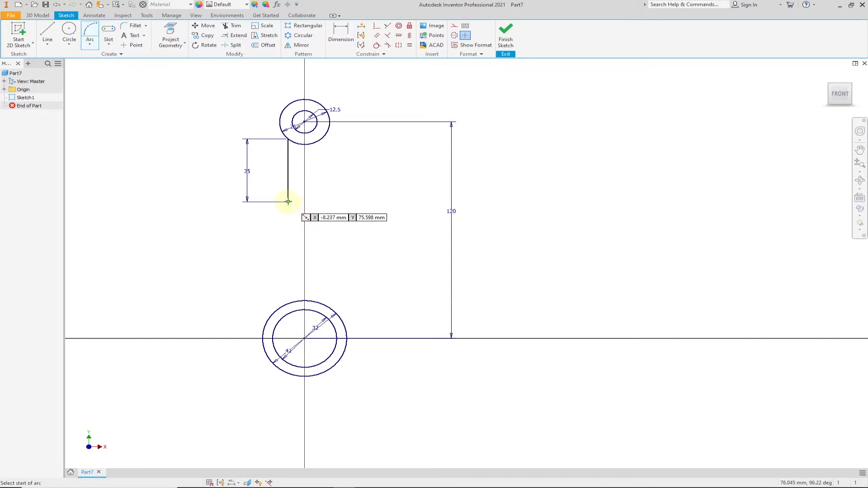
{"action": "left_click", "coordinate": [288, 202]}
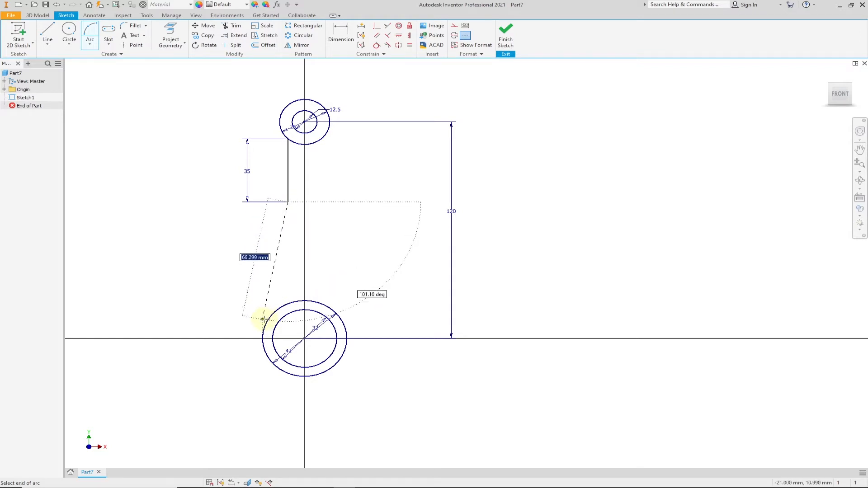
{"action": "left_click", "coordinate": [266, 320]}
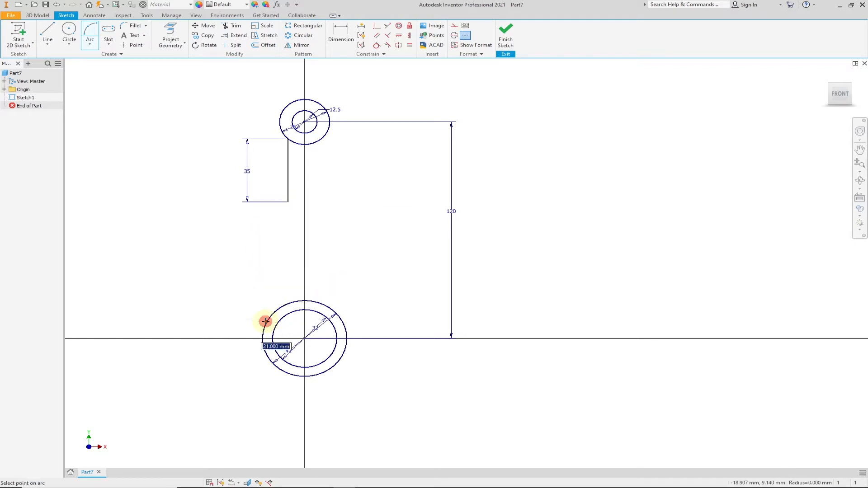
{"action": "left_click", "coordinate": [283, 275]}
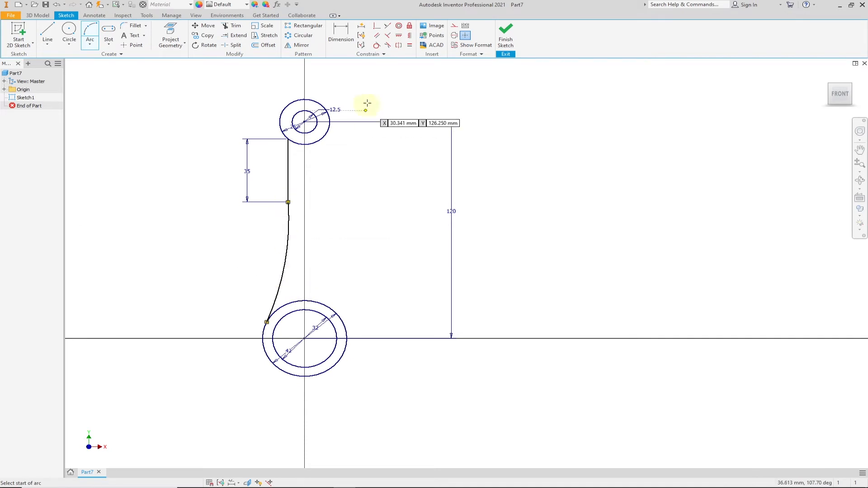
Step: Make the arc tangent to both the 42 mm circle and the vertical line
{"action": "left_click", "coordinate": [377, 45]}
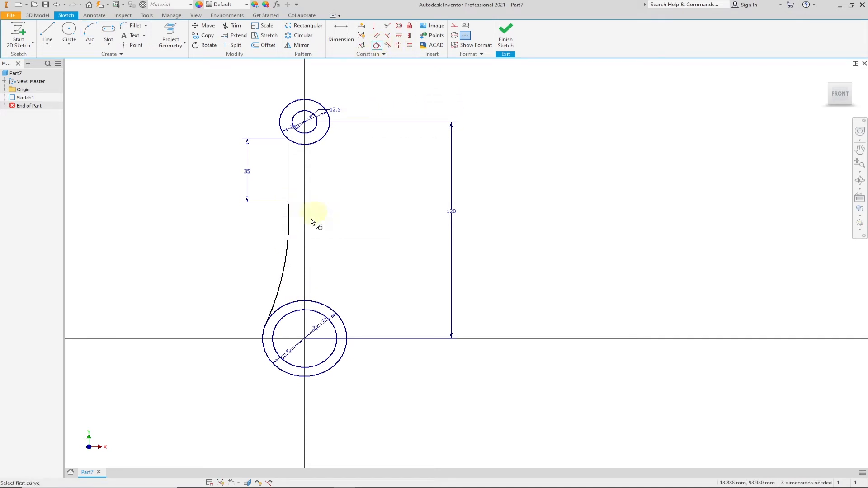
{"action": "left_click", "coordinate": [273, 301]}
{"action": "left_click", "coordinate": [266, 326]}
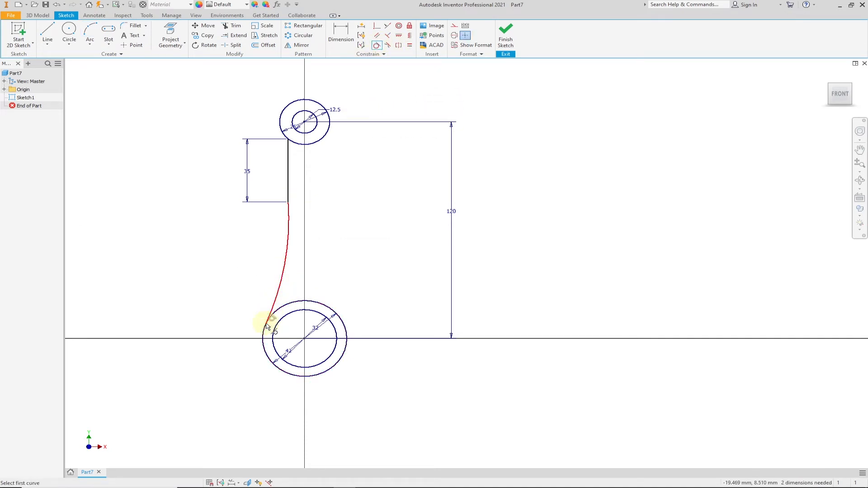
{"action": "left_click", "coordinate": [290, 212]}
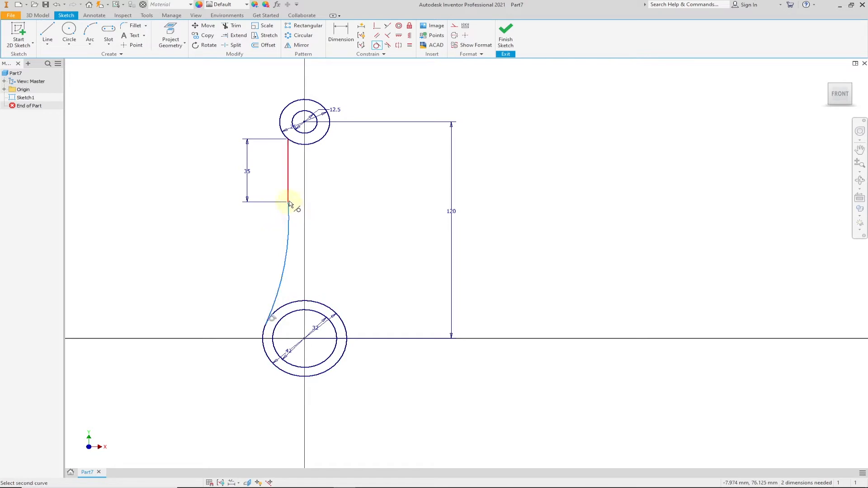
{"action": "left_click", "coordinate": [290, 203]}
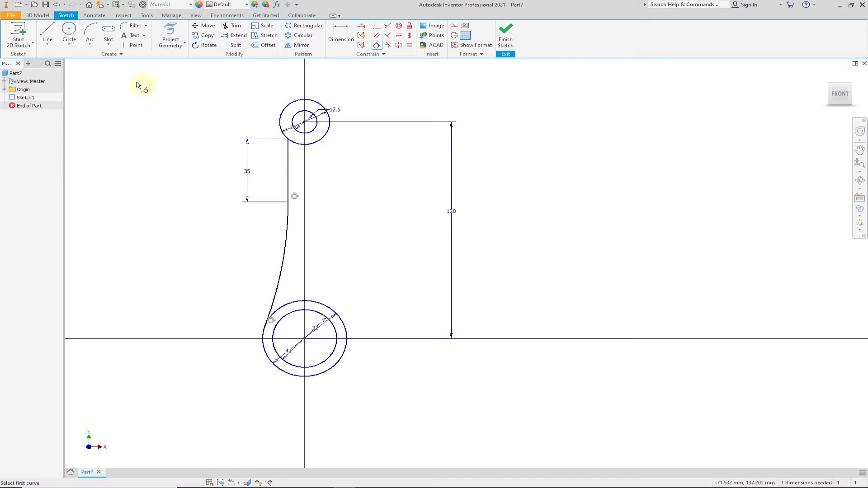
Step: Sketch a vertical construction line joining the centres of the small and large circles, and turn construction format off
{"action": "left_click", "coordinate": [48, 39]}
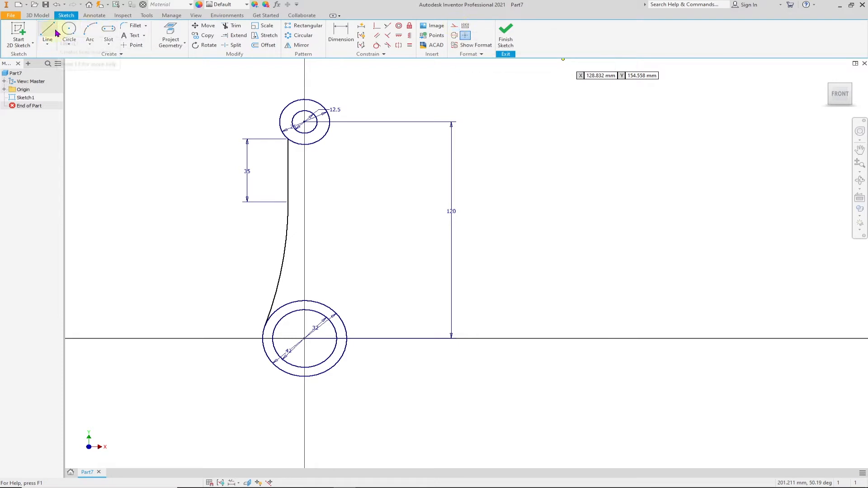
{"action": "left_click", "coordinate": [454, 27]}
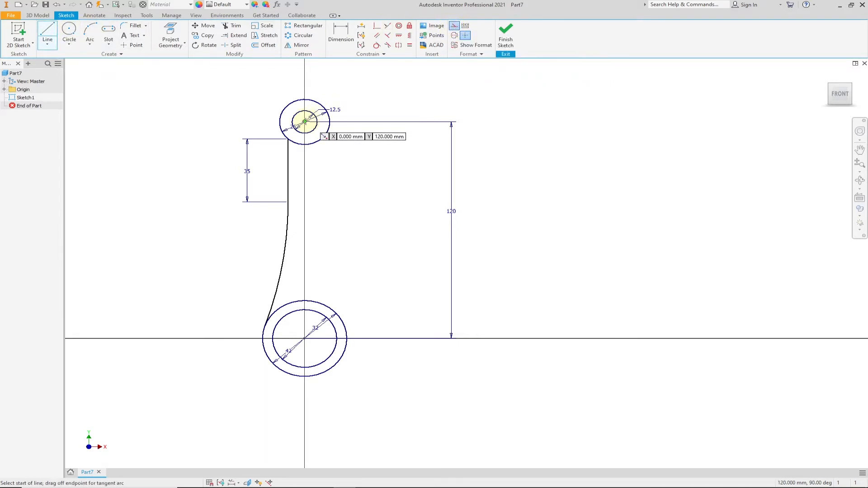
{"action": "left_click", "coordinate": [305, 121]}
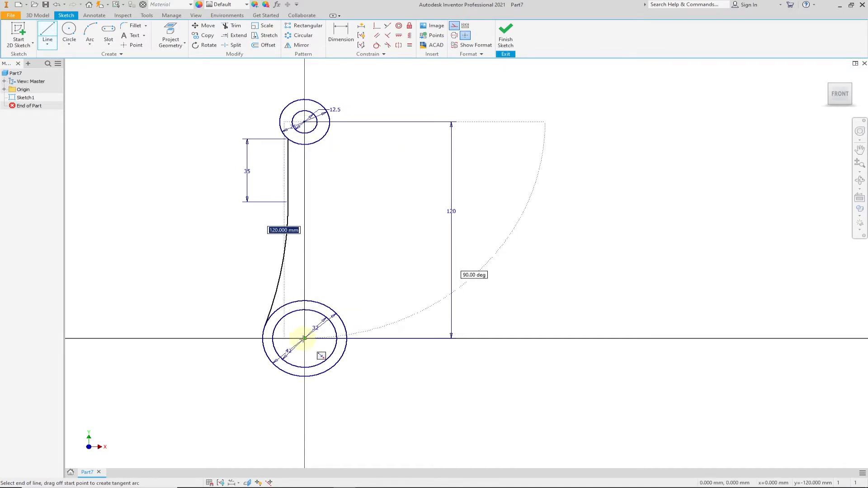
{"action": "left_click", "coordinate": [304, 339]}
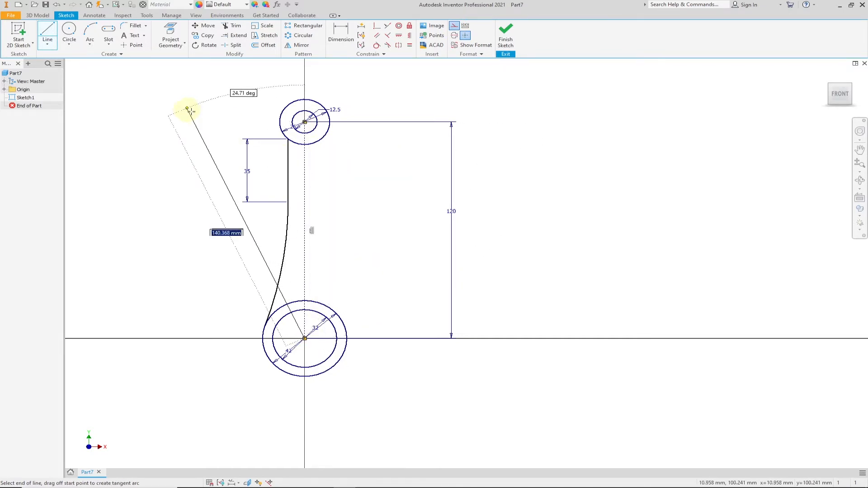
{"action": "key", "text": "Escape"}
{"action": "left_click", "coordinate": [453, 26]}
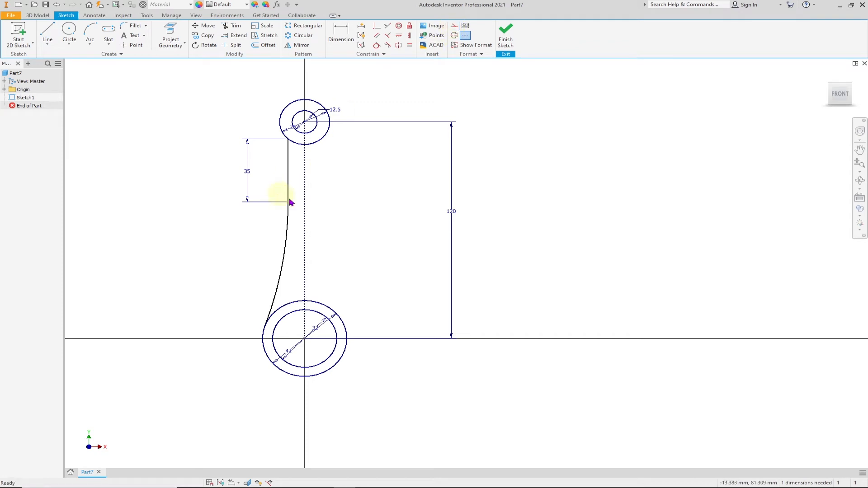
Step: Dimension the horizontal distance between the 35 mm vertical line and the construction centreline as 8 mm
{"action": "left_click", "coordinate": [340, 33]}
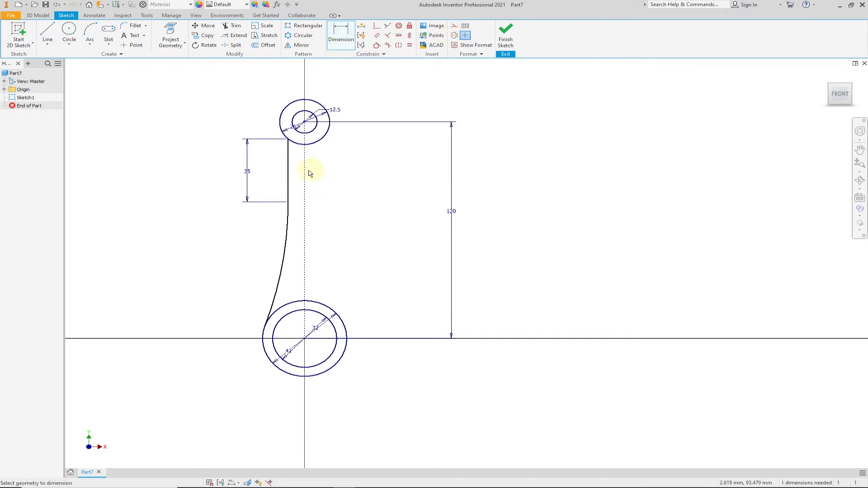
{"action": "left_click", "coordinate": [290, 180]}
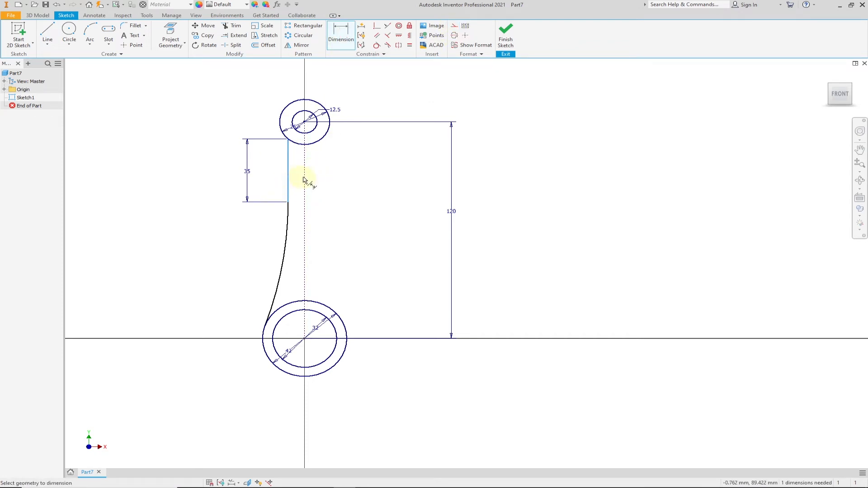
{"action": "left_click", "coordinate": [299, 184]}
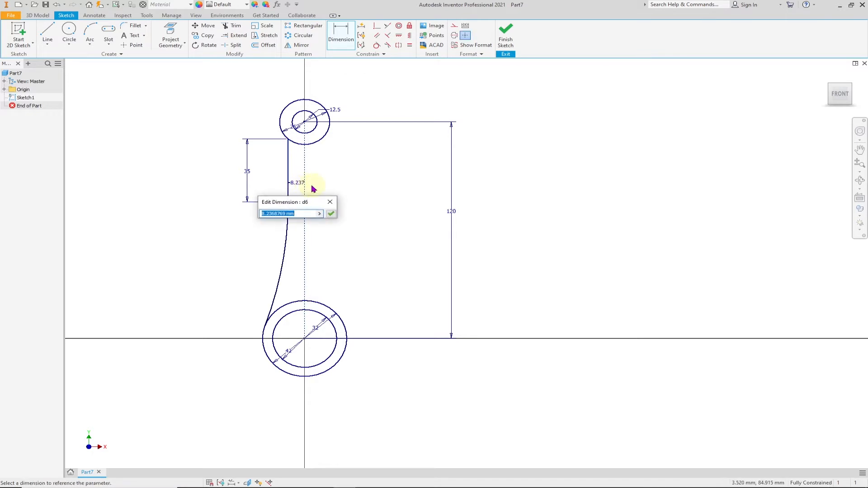
{"action": "type", "text": "8"}
{"action": "key", "text": "Return"}
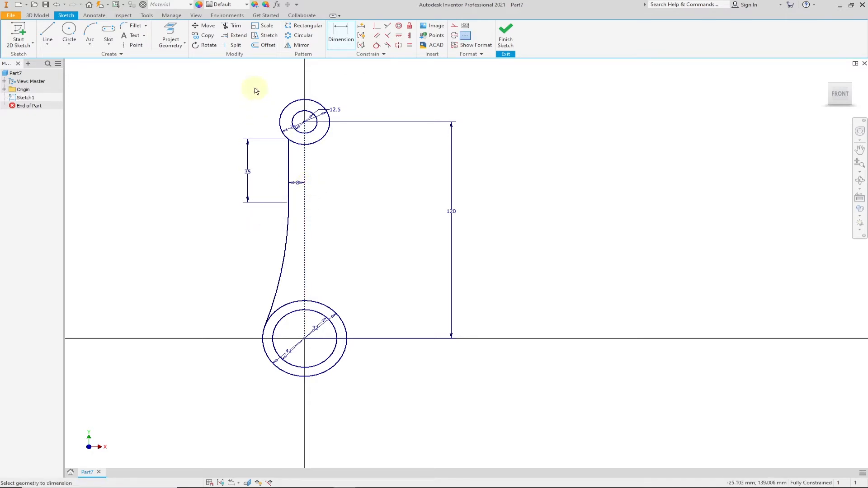
Step: Mirror the 35 mm line and the tangent arc about the construction centreline
{"action": "left_click", "coordinate": [300, 45]}
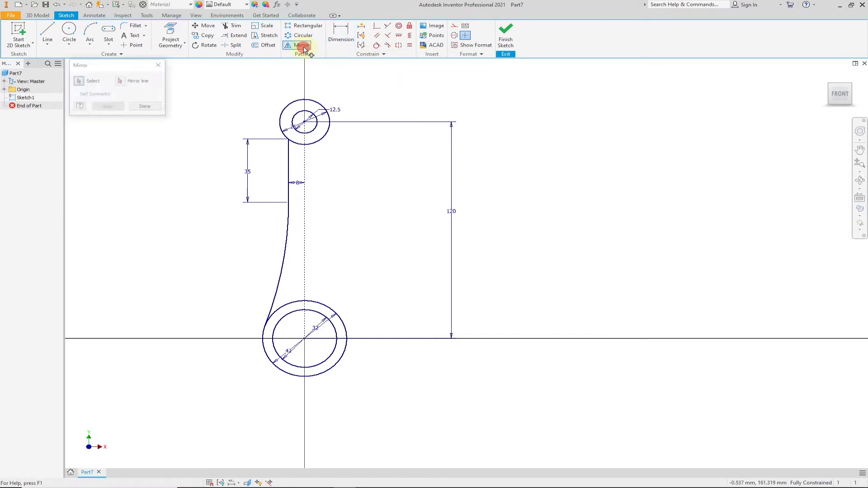
{"action": "left_click", "coordinate": [292, 168]}
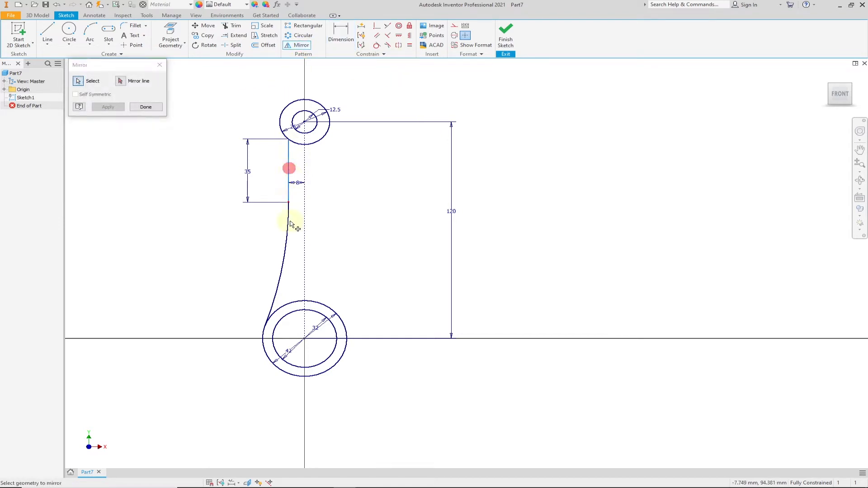
{"action": "left_click", "coordinate": [287, 247]}
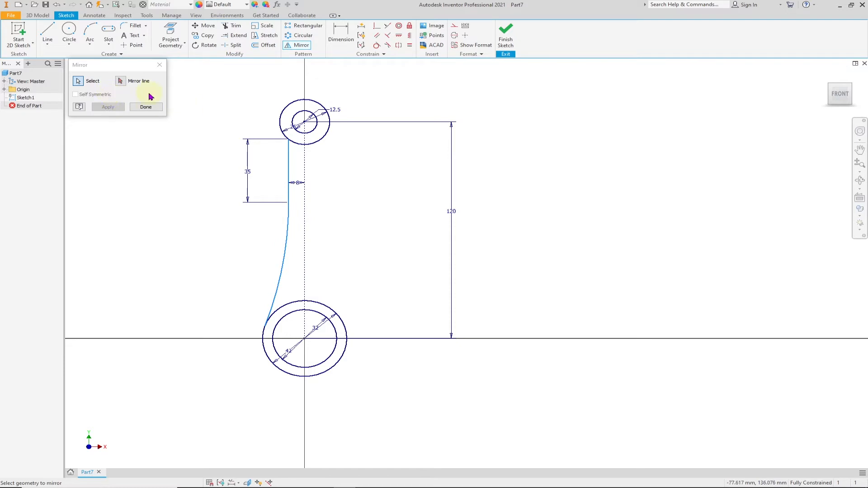
{"action": "left_click", "coordinate": [122, 84]}
{"action": "left_click", "coordinate": [305, 211]}
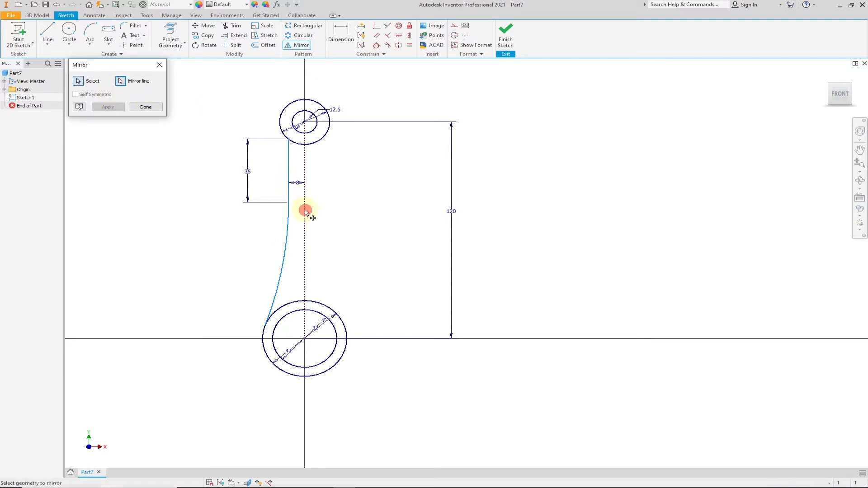
{"action": "left_click", "coordinate": [111, 107]}
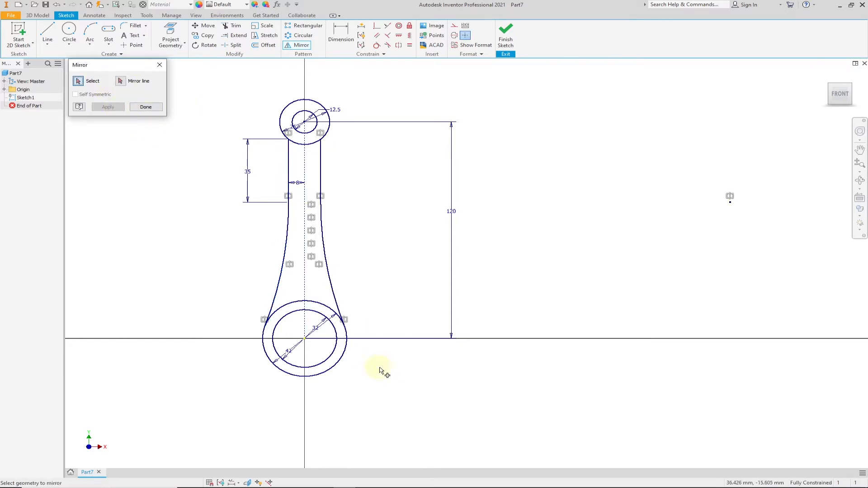
{"action": "left_click", "coordinate": [145, 107]}
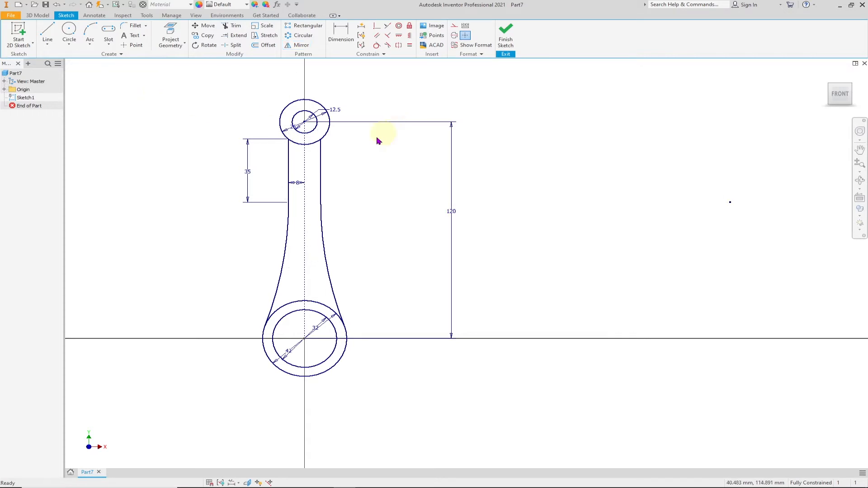
Step: Sketch a three-sided rectangular boss about 12 mm wide standing on top of the 25 mm circle, with both sides ending on the circle
{"action": "middle_click_drag", "start_coordinate": [330, 164], "coordinate": [302, 220]}
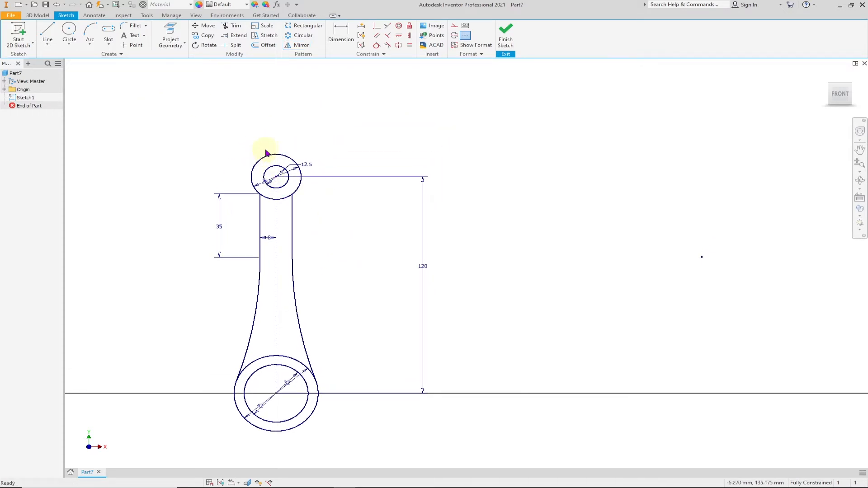
{"action": "left_click", "coordinate": [48, 34]}
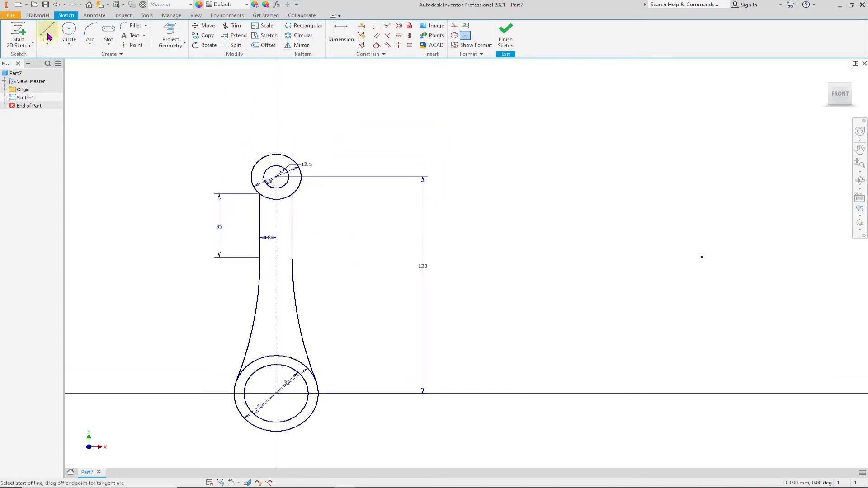
{"action": "scroll", "coordinate": [265, 140], "scroll_direction": "up", "scroll_amount": 5}
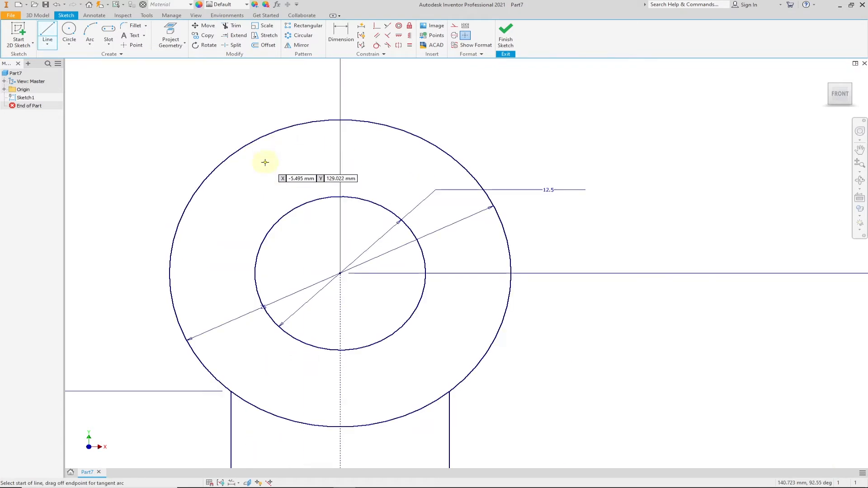
{"action": "left_click", "coordinate": [278, 129]}
{"action": "scroll", "coordinate": [271, 104], "scroll_direction": "down", "scroll_amount": 5}
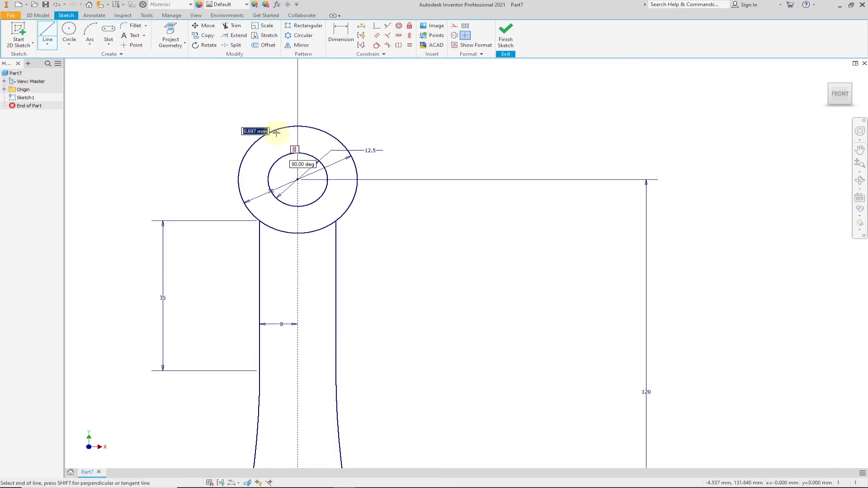
{"action": "left_click", "coordinate": [275, 86]}
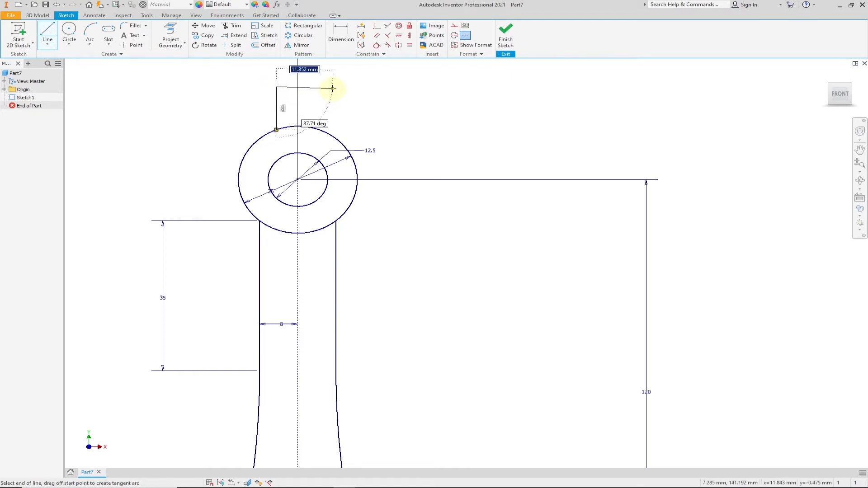
{"action": "left_click", "coordinate": [333, 87]}
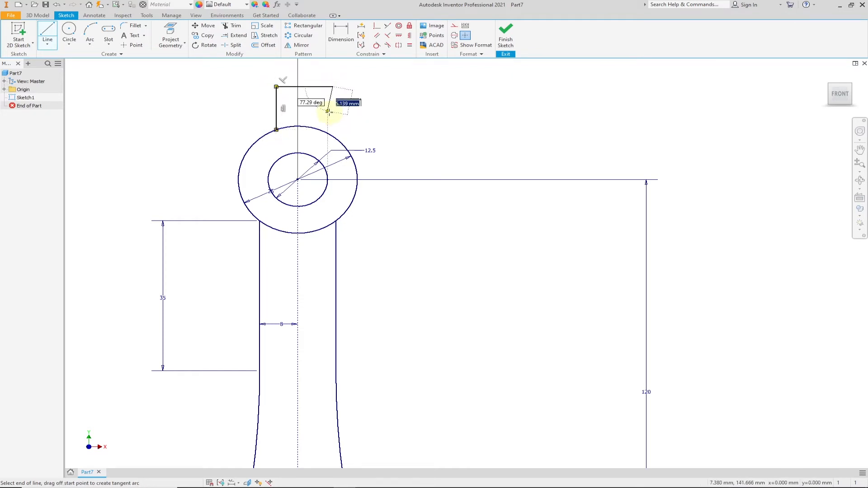
{"action": "left_click", "coordinate": [333, 136]}
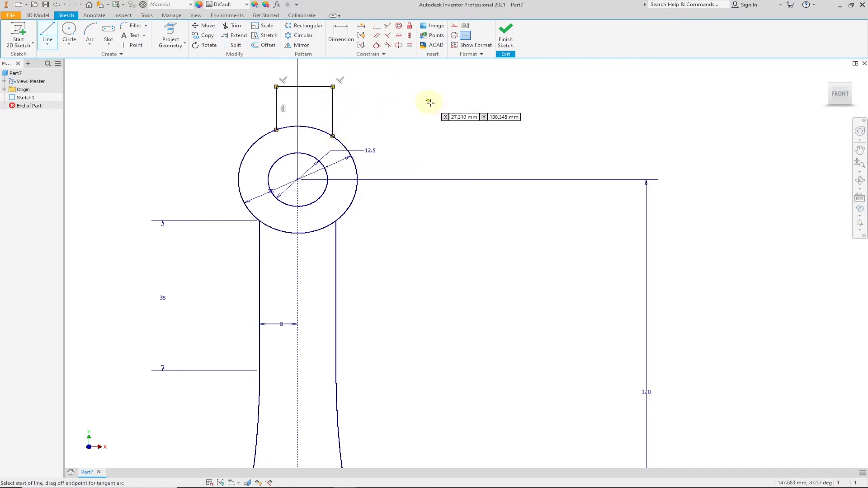
{"action": "key", "text": "Escape"}
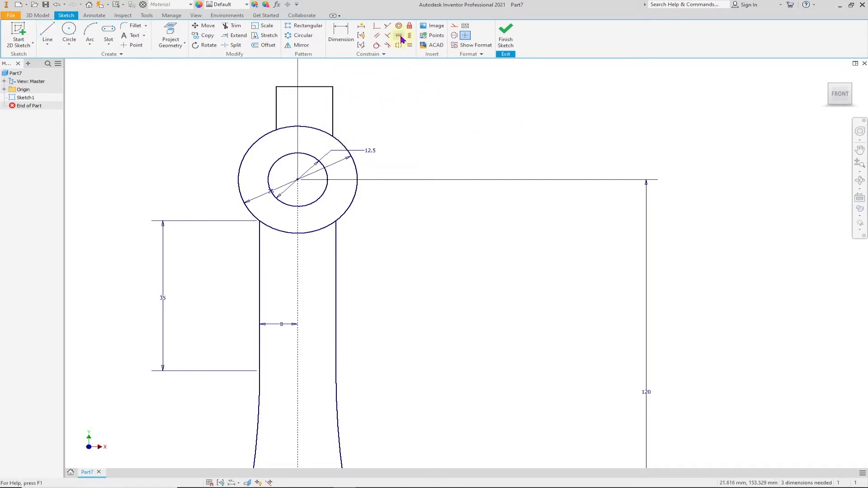
Step: Apply a horizontal constraint between the lower endpoints of the top boss's two sides
{"action": "left_click", "coordinate": [400, 37]}
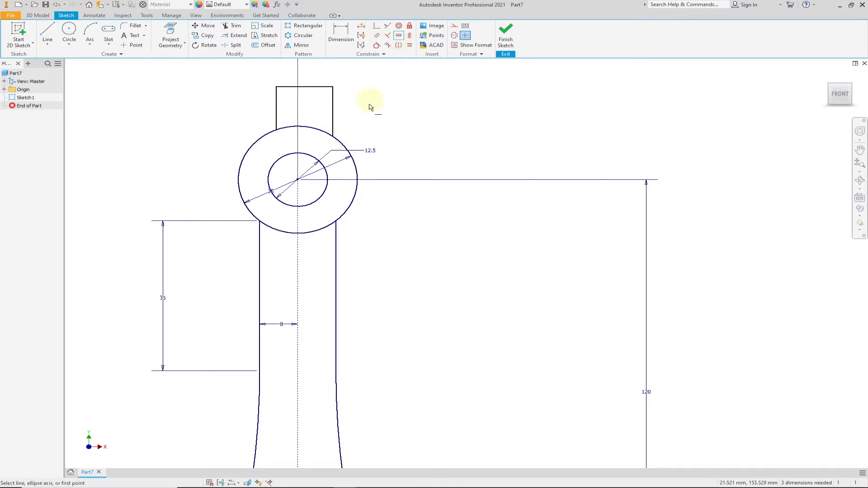
{"action": "left_click", "coordinate": [334, 135]}
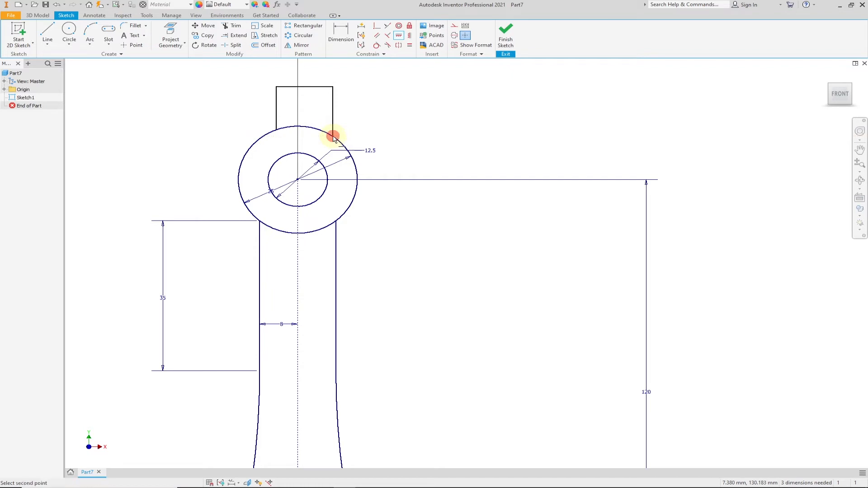
{"action": "left_click", "coordinate": [277, 131]}
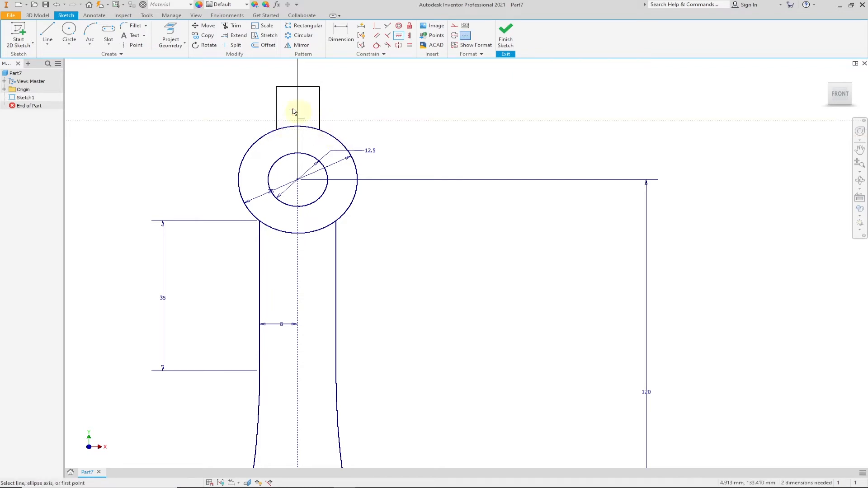
Step: Dimension the distance between the two vertical sides of the top boss as 12.5 mm, per the PDF drawing
{"action": "left_click", "coordinate": [341, 32]}
{"action": "left_click", "coordinate": [320, 105]}
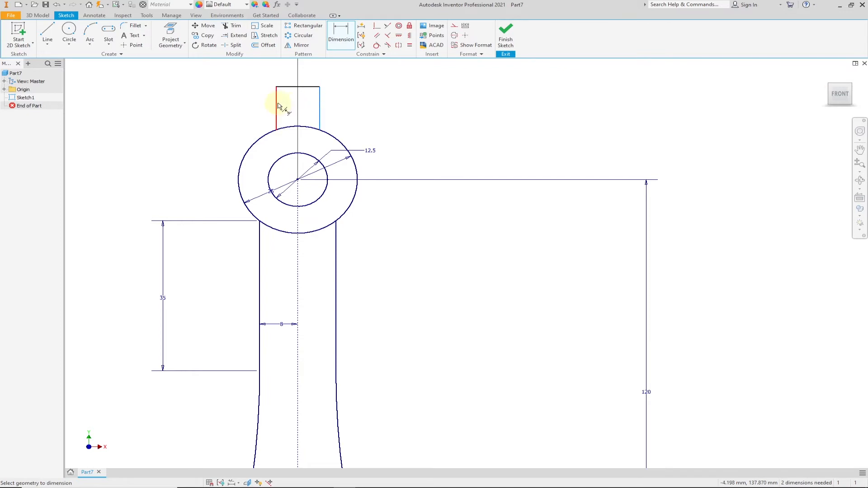
{"action": "left_click", "coordinate": [277, 105]}
{"action": "left_click", "coordinate": [306, 74]}
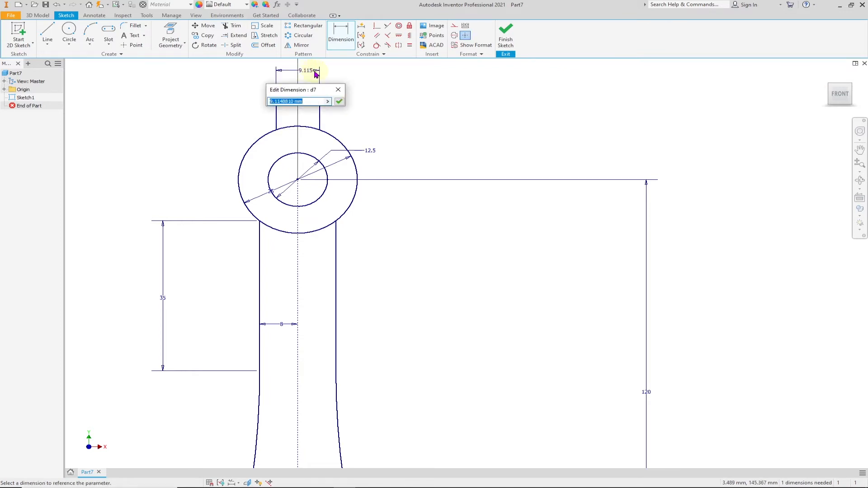
{"action": "key", "text": "alt+Tab"}
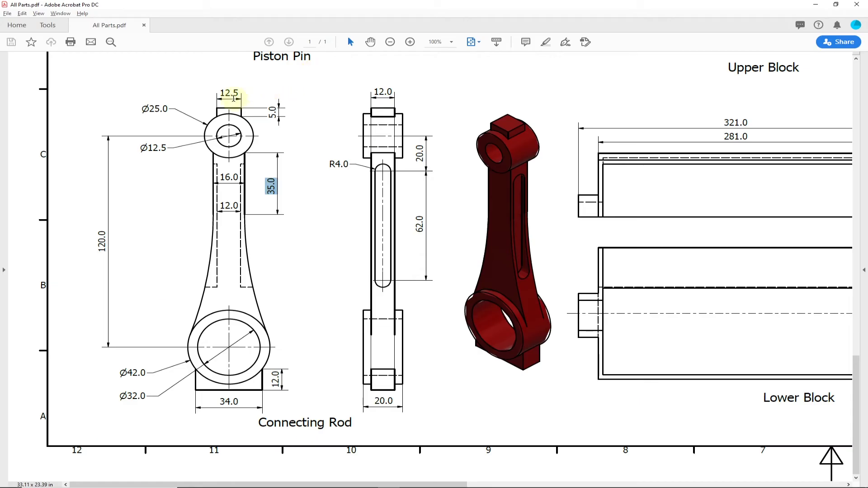
{"action": "left_click_drag", "start_coordinate": [243, 92], "coordinate": [221, 94]}
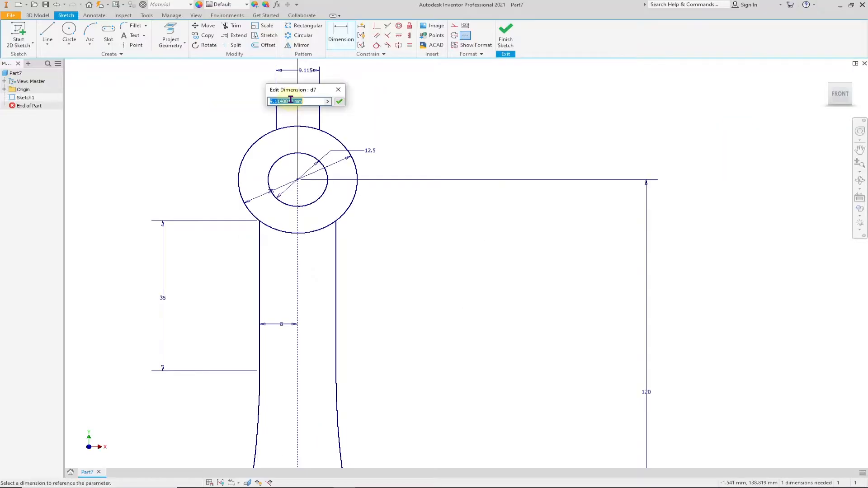
{"action": "type", "text": "12.5"}
{"action": "left_click", "coordinate": [339, 102]}
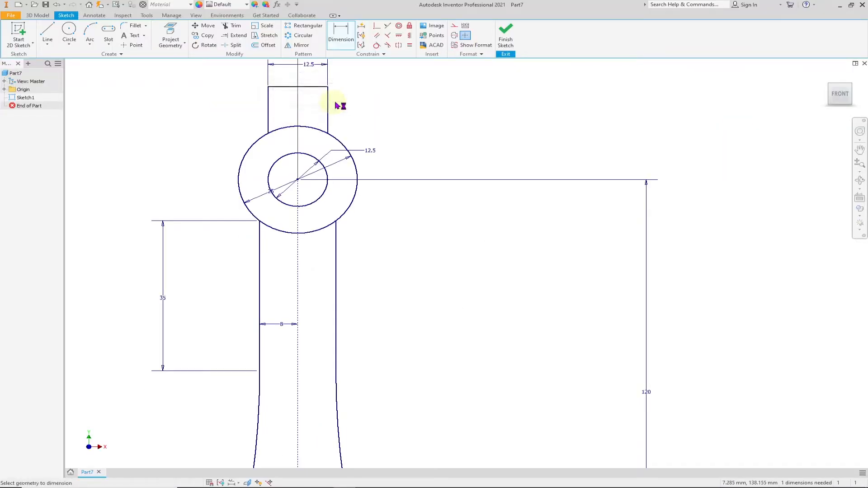
Step: Constrain the midpoint of the top boss's upper edge vertically in line with the small circle's centre
{"action": "left_click", "coordinate": [411, 38]}
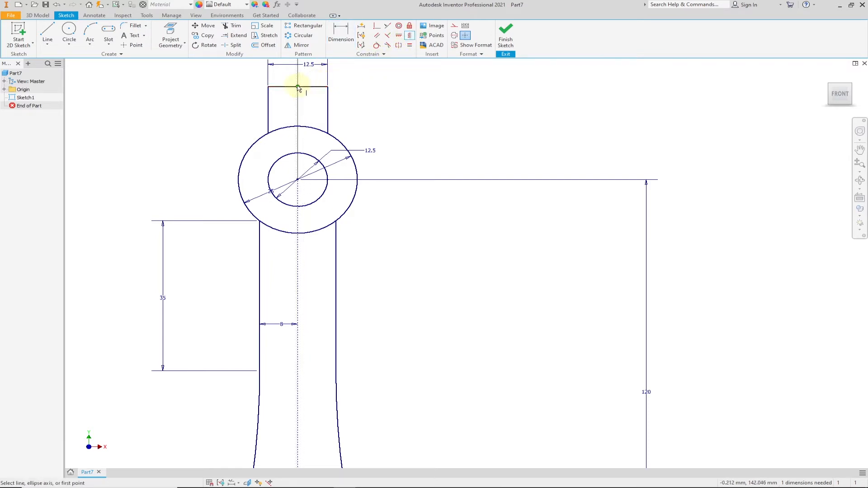
{"action": "mouse_move", "coordinate": [300, 89]}
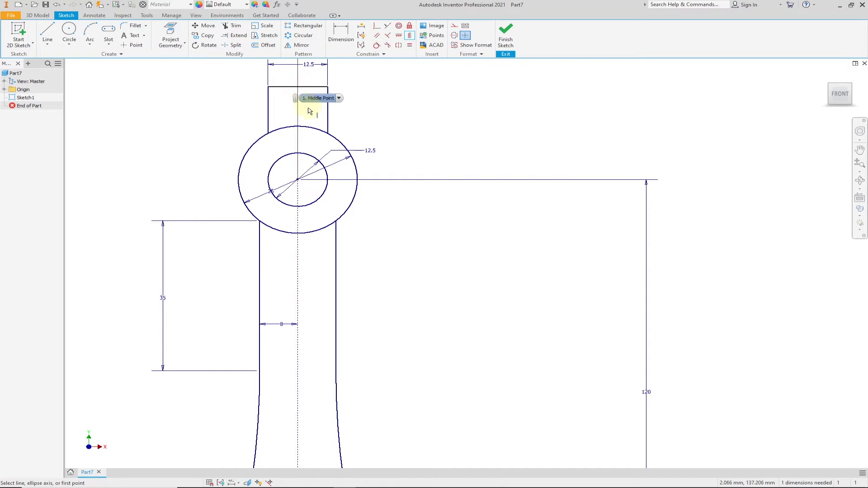
{"action": "left_click", "coordinate": [301, 88]}
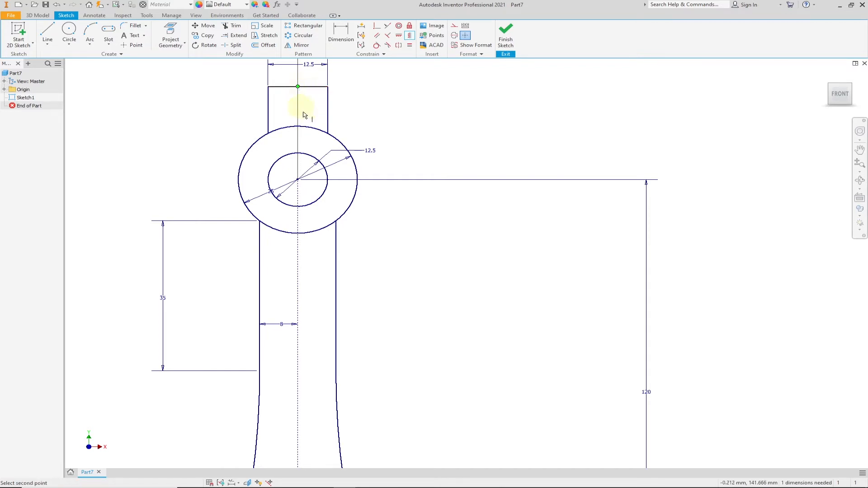
{"action": "left_click", "coordinate": [298, 180]}
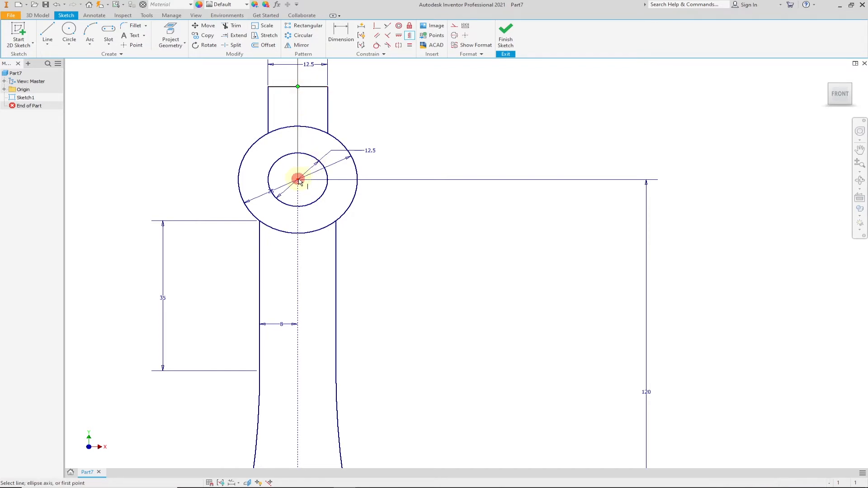
Step: Dimension the side height of the top boss as 5 mm
{"action": "left_click", "coordinate": [341, 35]}
{"action": "left_click", "coordinate": [269, 118]}
{"action": "left_click", "coordinate": [227, 109]}
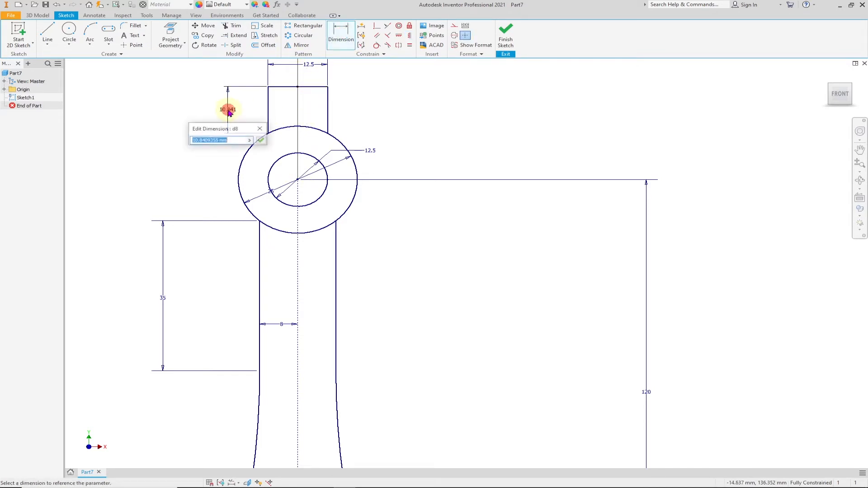
{"action": "type", "text": "5"}
{"action": "key", "text": "Return"}
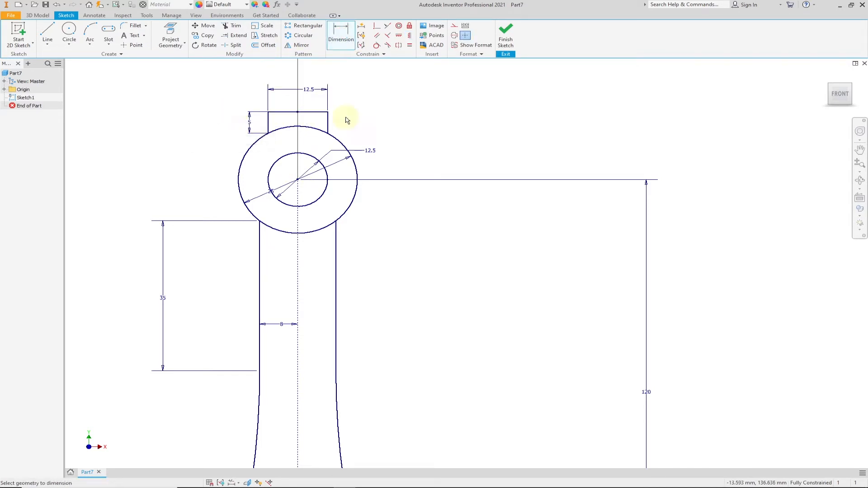
Step: Sketch a three-sided rectangular boss about 25 mm wide below the 42 mm circle, with both sides ending on the circle
{"action": "scroll", "coordinate": [362, 213], "scroll_direction": "down", "scroll_amount": 5}
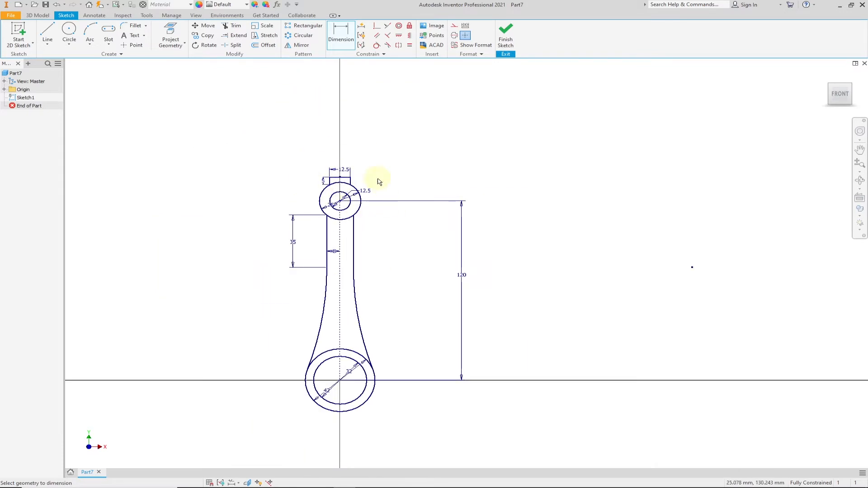
{"action": "scroll", "coordinate": [381, 294], "scroll_direction": "up", "scroll_amount": 4}
{"action": "middle_click_drag", "start_coordinate": [382, 316], "coordinate": [386, 170]}
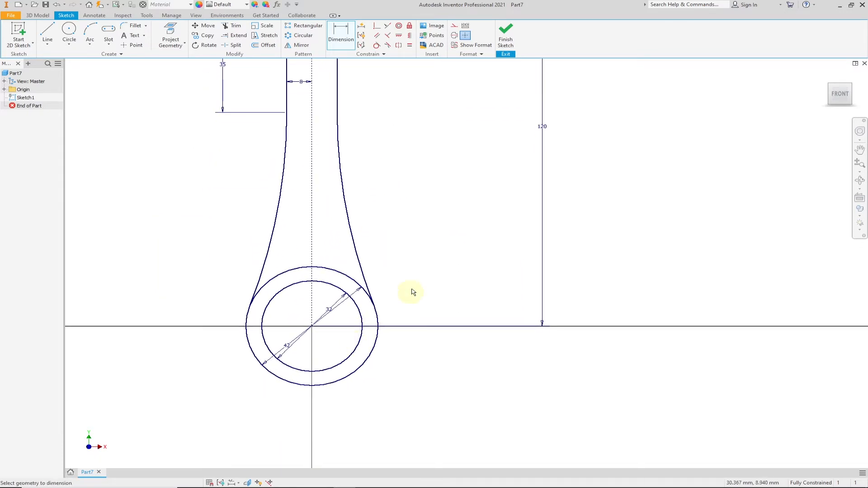
{"action": "middle_click_drag", "start_coordinate": [412, 292], "coordinate": [401, 186]}
{"action": "left_click", "coordinate": [47, 31]}
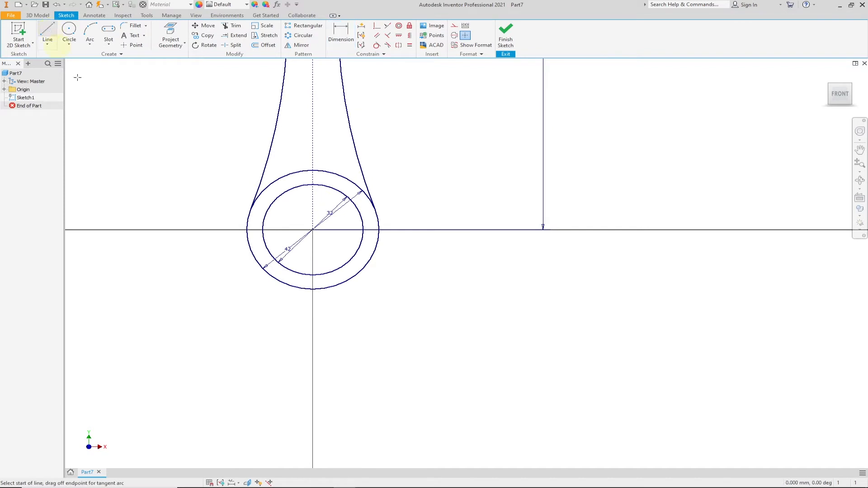
{"action": "left_click", "coordinate": [284, 285]}
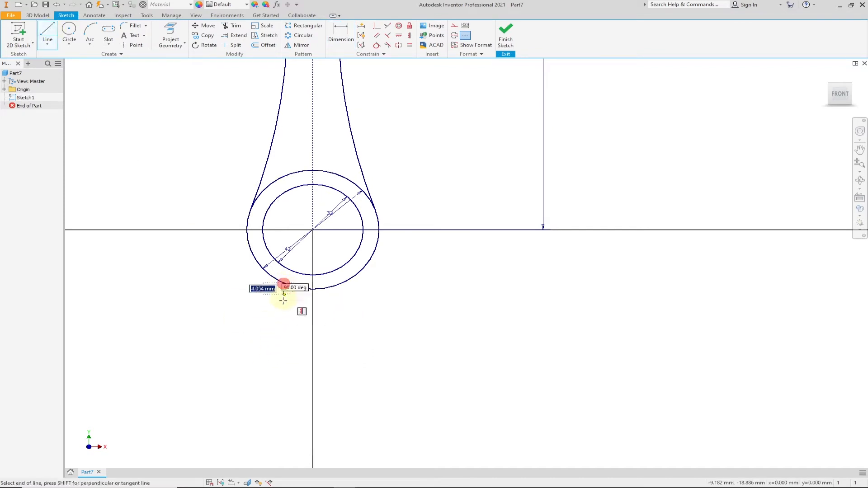
{"action": "left_click", "coordinate": [284, 326]}
{"action": "left_click", "coordinate": [363, 326]}
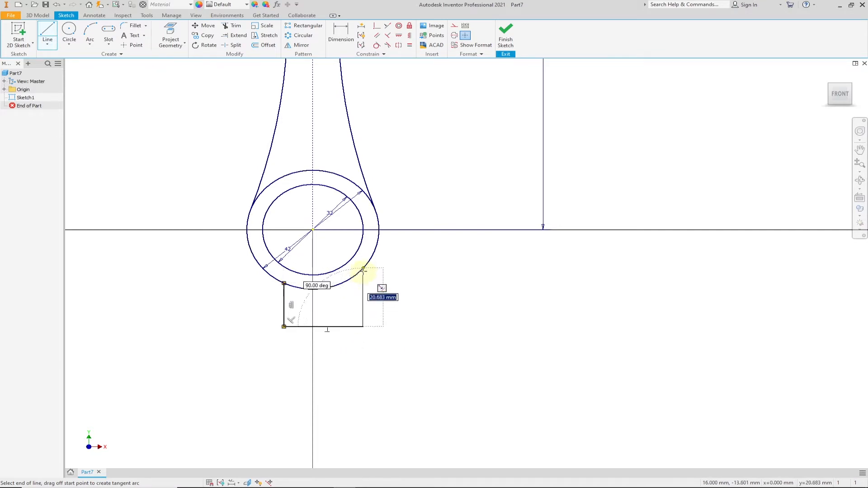
{"action": "left_click", "coordinate": [363, 269]}
Step: Constrain the lower boss's upper endpoints horizontally to each other, and its bottom edge's midpoint vertically to the large circle's centre
{"action": "left_click", "coordinate": [399, 35]}
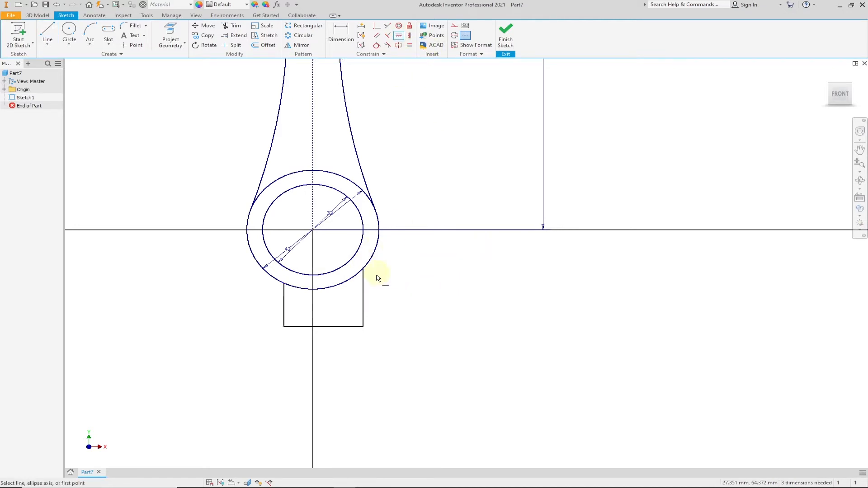
{"action": "left_click", "coordinate": [364, 270]}
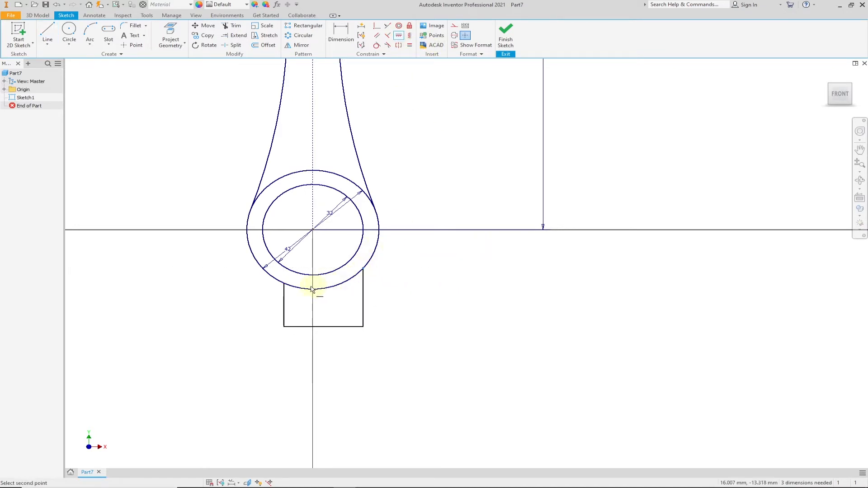
{"action": "left_click", "coordinate": [285, 283]}
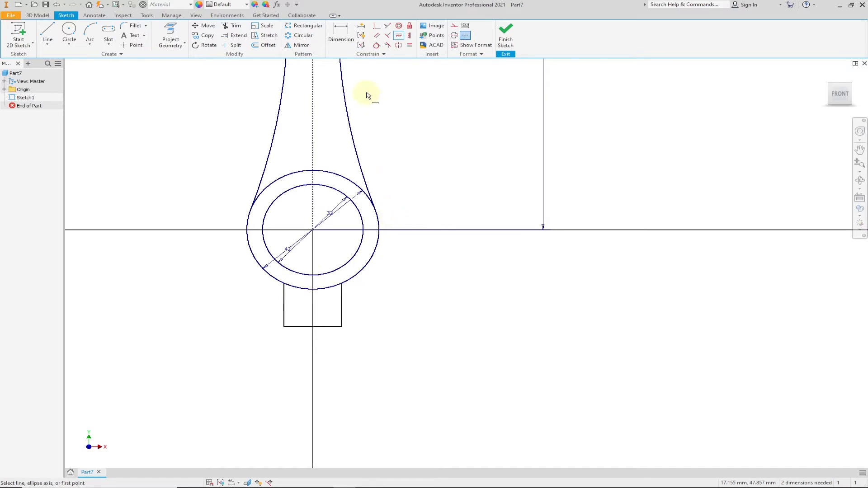
{"action": "left_click", "coordinate": [409, 37]}
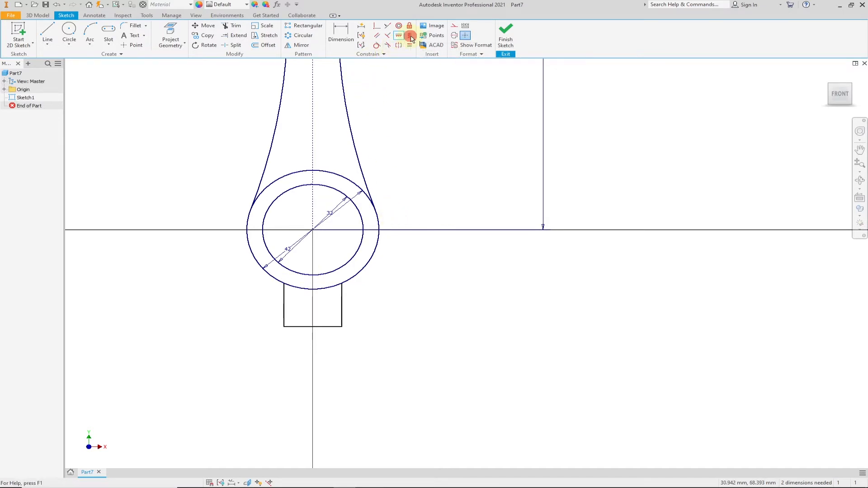
{"action": "left_click", "coordinate": [315, 328]}
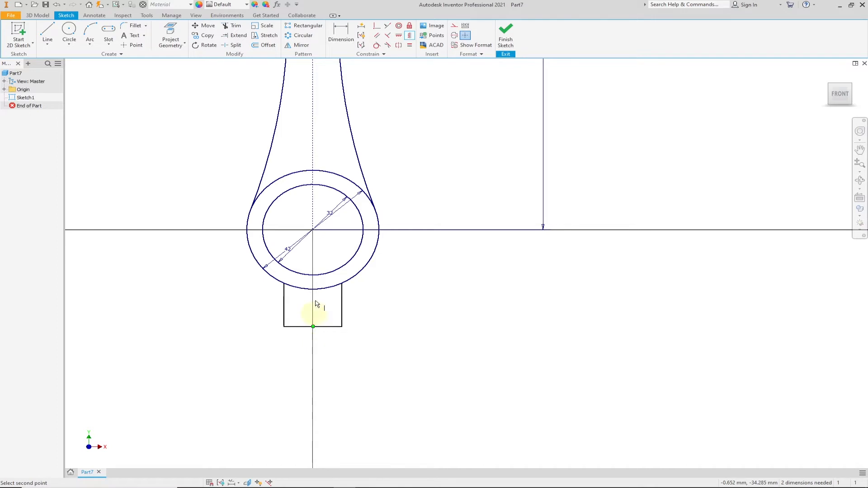
{"action": "left_click", "coordinate": [313, 231]}
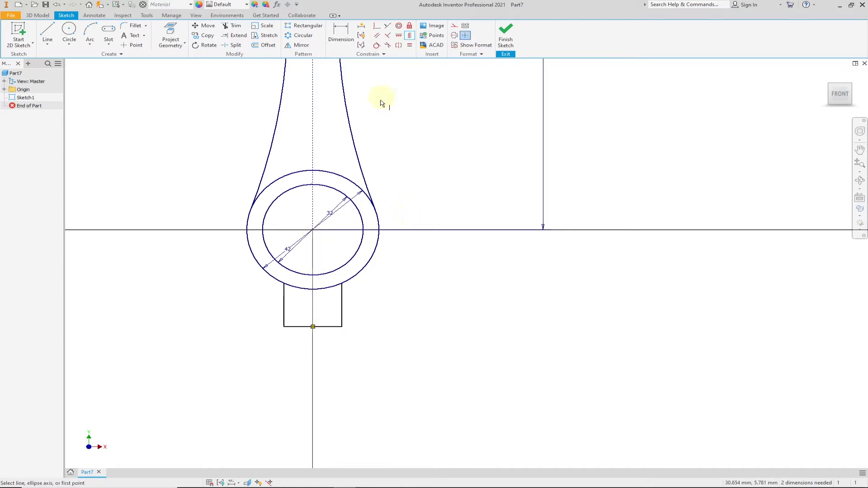
Step: Dimension the distance between the two vertical sides of the lower boss as 34 mm, per the PDF drawing
{"action": "left_click", "coordinate": [340, 33]}
{"action": "left_click", "coordinate": [342, 306]}
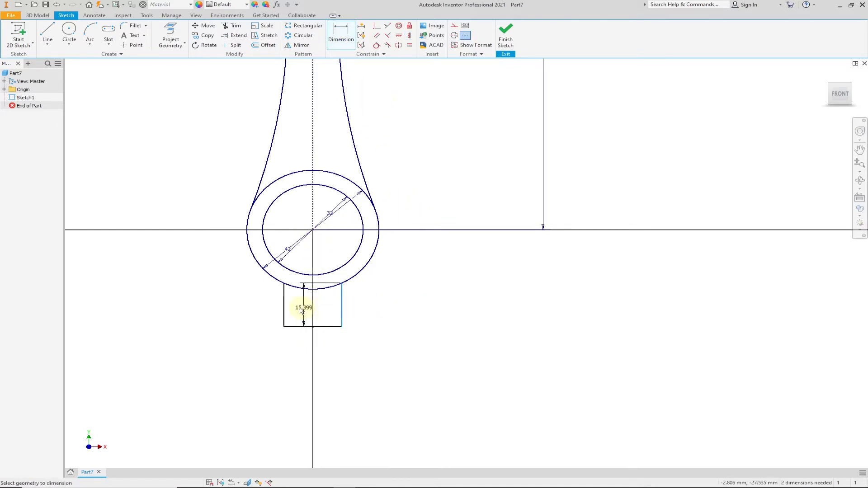
{"action": "left_click", "coordinate": [284, 307]}
{"action": "left_click", "coordinate": [330, 379]}
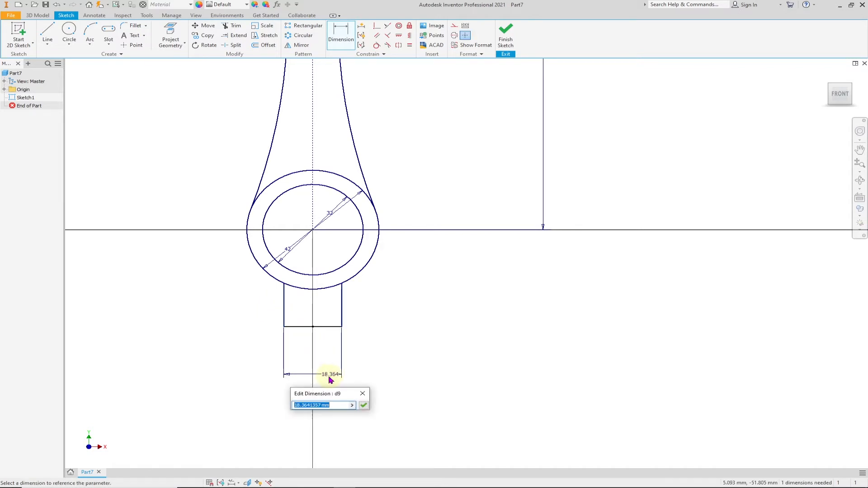
{"action": "key", "text": "alt+Tab"}
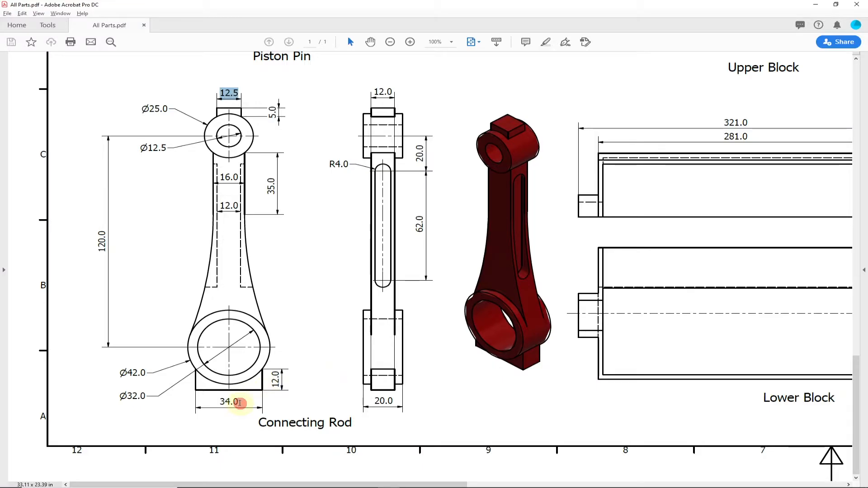
{"action": "left_click_drag", "start_coordinate": [240, 403], "coordinate": [219, 404]}
{"action": "key", "text": "alt+Tab"}
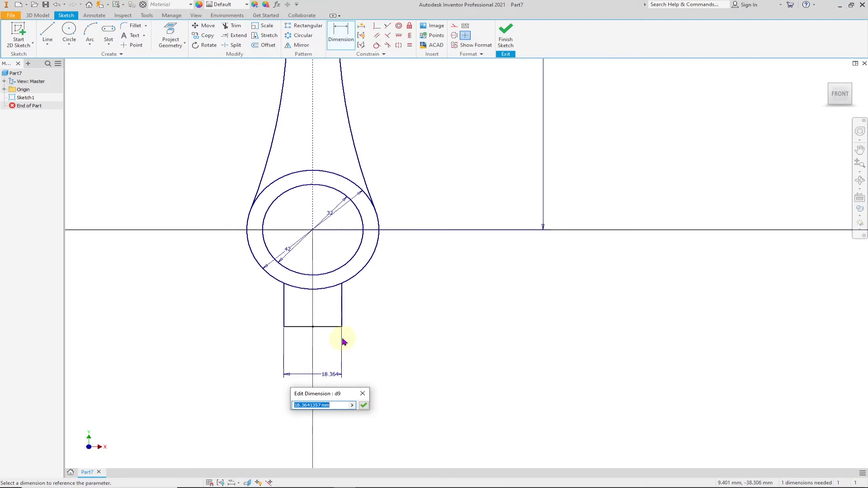
{"action": "type", "text": "34"}
{"action": "key", "text": "Return"}
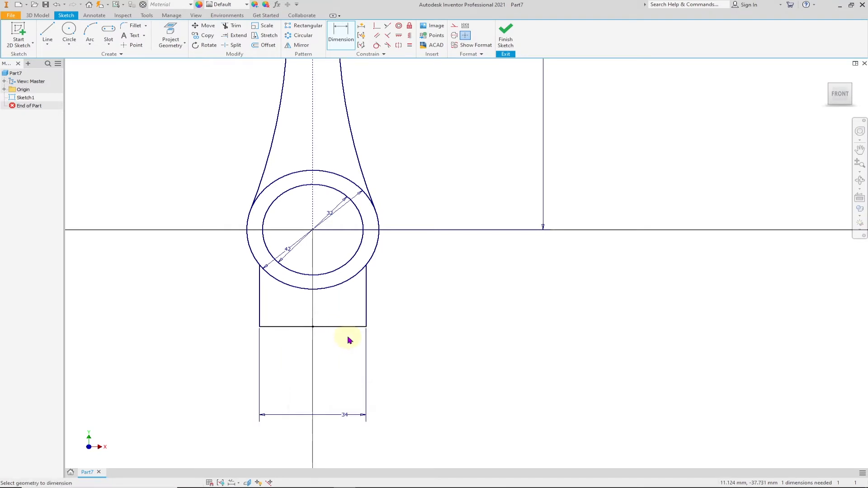
Step: Dimension the side height of the lower boss as 12 mm, per the PDF drawing
{"action": "left_click", "coordinate": [367, 306]}
{"action": "left_click", "coordinate": [404, 300]}
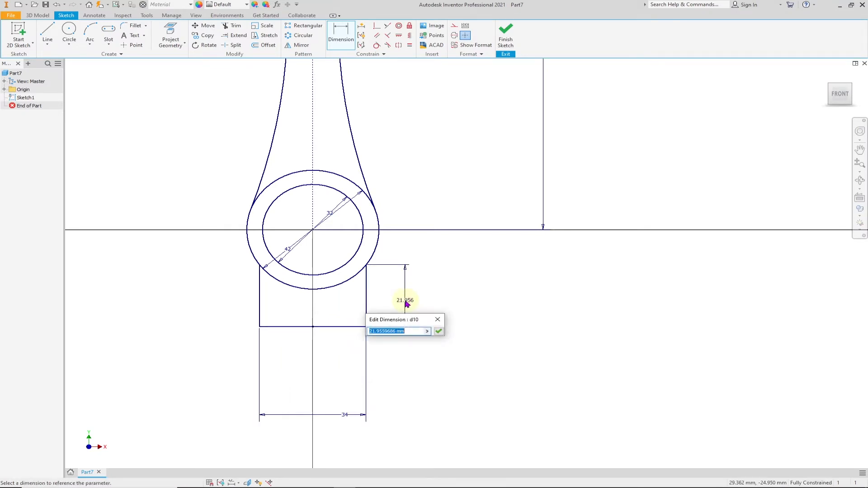
{"action": "key", "text": "alt+Tab"}
{"action": "key", "text": "alt+Tab"}
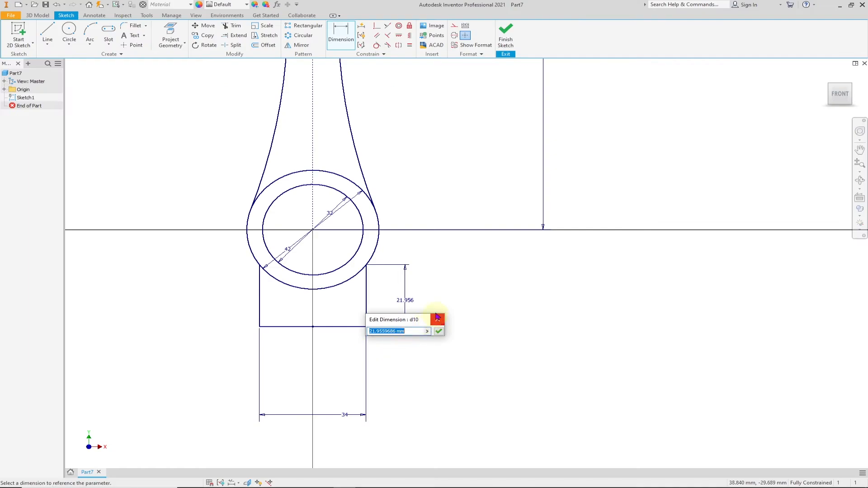
{"action": "type", "text": "12"}
{"action": "key", "text": "Return"}
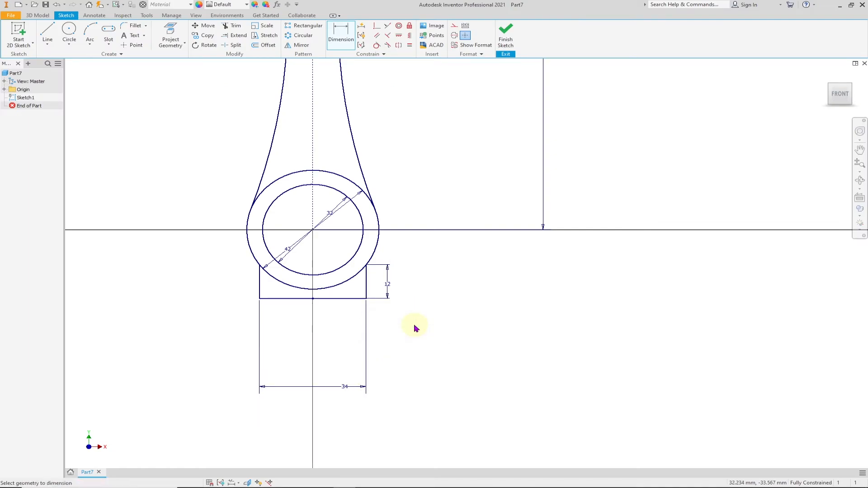
{"action": "scroll", "coordinate": [409, 331], "scroll_direction": "down", "scroll_amount": 2}
{"action": "scroll", "coordinate": [409, 332], "scroll_direction": "down", "scroll_amount": 2}
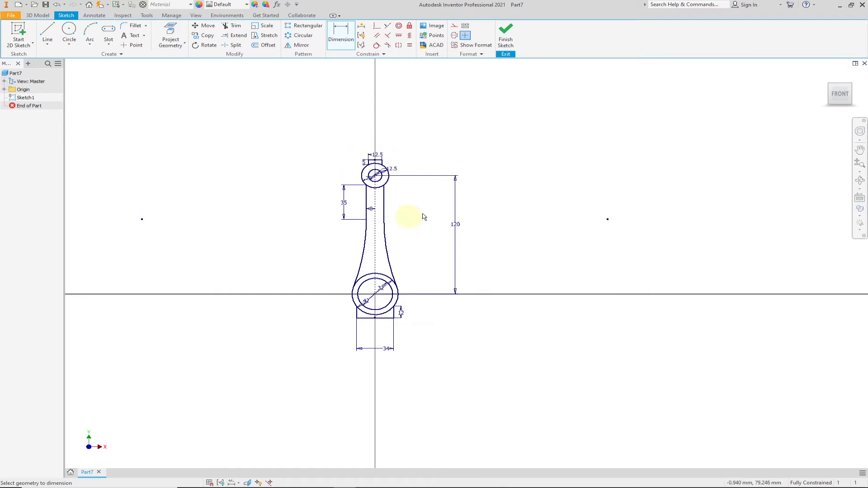
{"action": "scroll", "coordinate": [435, 244], "scroll_direction": "up", "scroll_amount": 2}
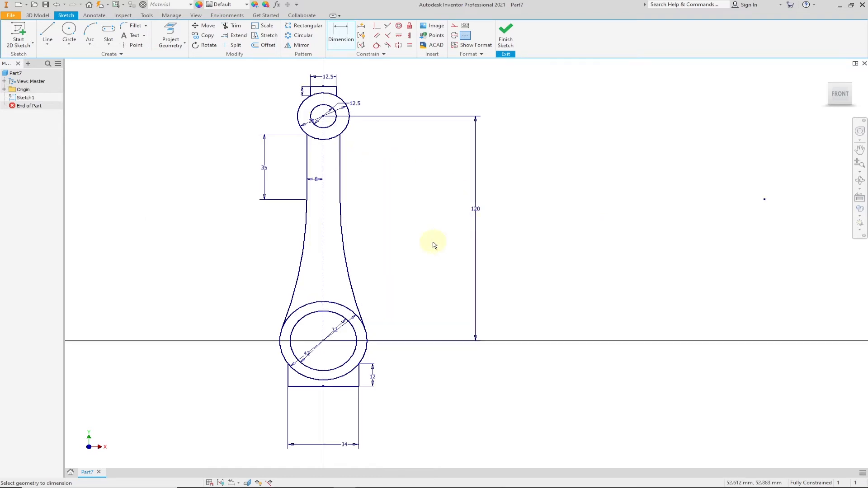
Step: Finish the front profile sketch and check the connecting rod views in the PDF drawing
{"action": "left_click", "coordinate": [505, 34]}
{"action": "mouse_move", "coordinate": [629, 239]}
{"action": "middle_mouse_down"}
{"action": "mouse_move", "coordinate": [476, 310]}
{"action": "mouse_move", "coordinate": [399, 329]}
{"action": "middle_mouse_up"}
{"action": "scroll", "coordinate": [372, 283], "scroll_direction": "down", "scroll_amount": 3}
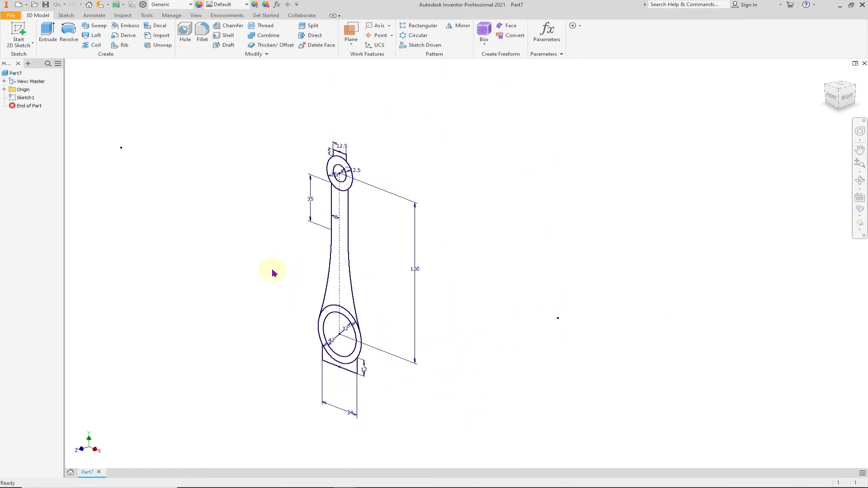
{"action": "key", "text": "alt+Tab"}
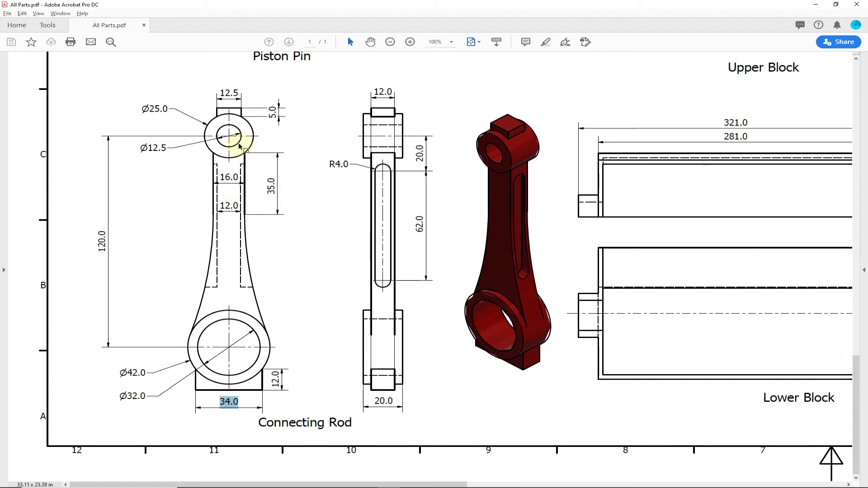
{"action": "key", "text": "alt+Tab"}
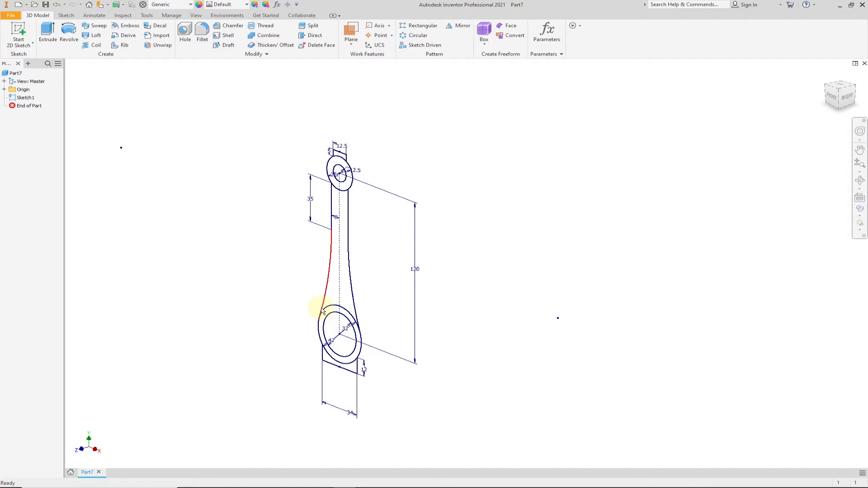
Step: Extrude the ring profiles of the small and large ends symmetrically to 20 mm, per the PDF drawing
{"action": "left_click", "coordinate": [48, 32]}
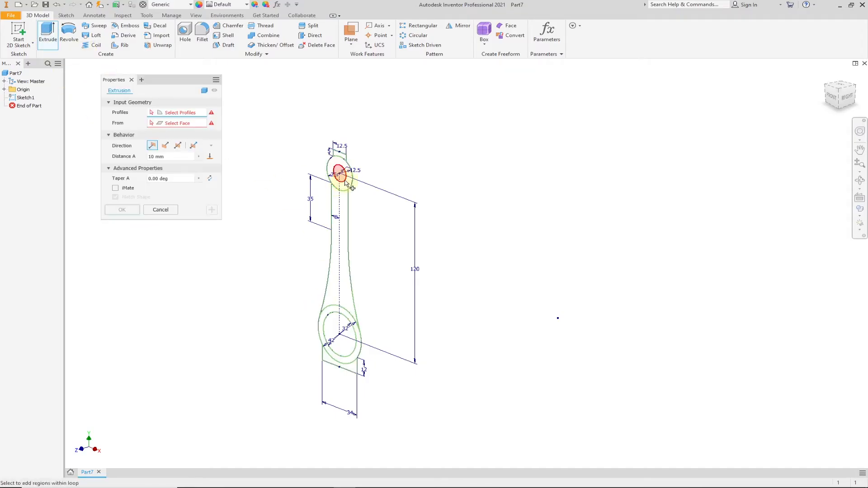
{"action": "left_click", "coordinate": [340, 163]}
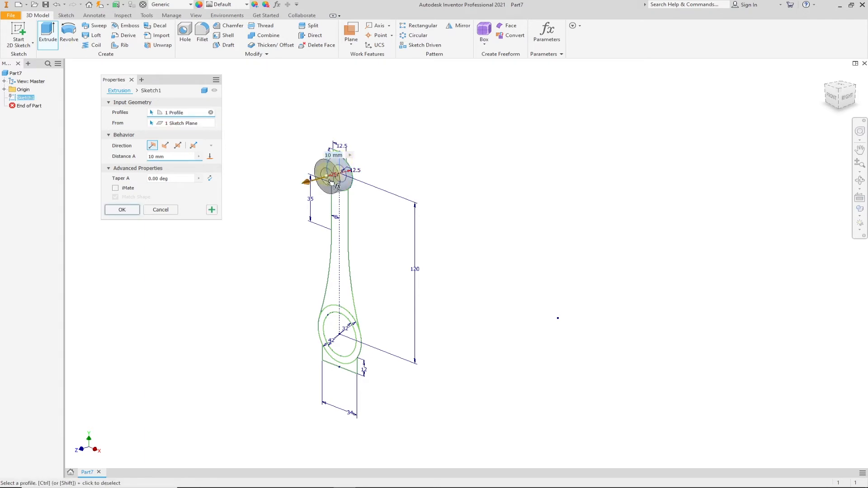
{"action": "left_click", "coordinate": [328, 312]}
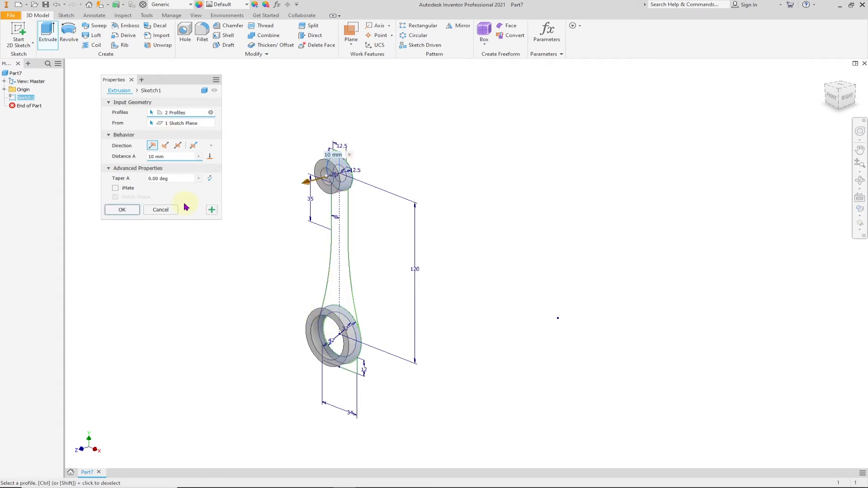
{"action": "left_click", "coordinate": [179, 145]}
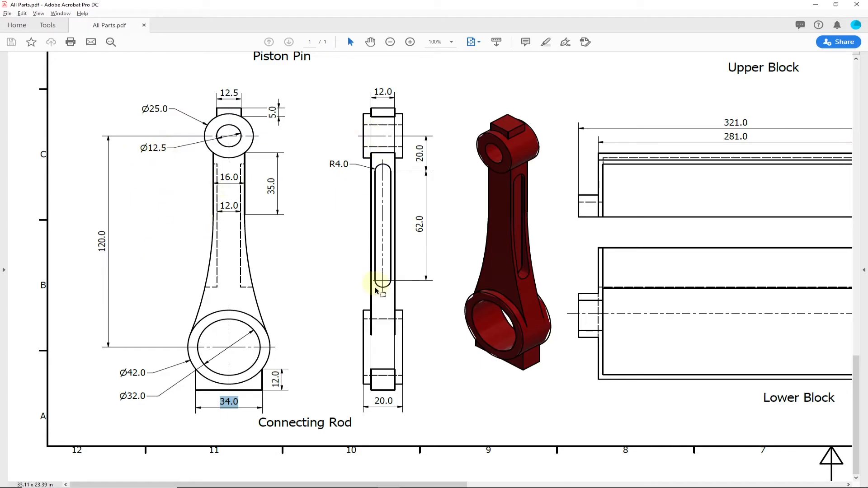
{"action": "left_click_drag", "start_coordinate": [375, 402], "coordinate": [392, 402]}
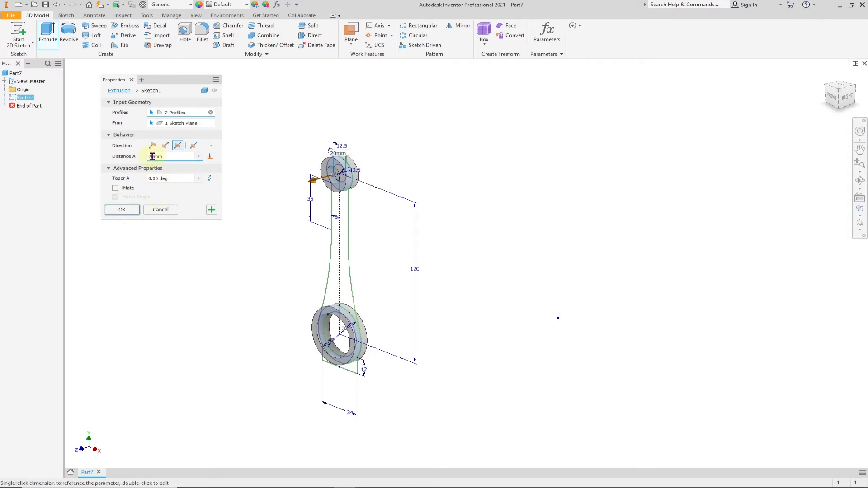
{"action": "left_click", "coordinate": [131, 210]}
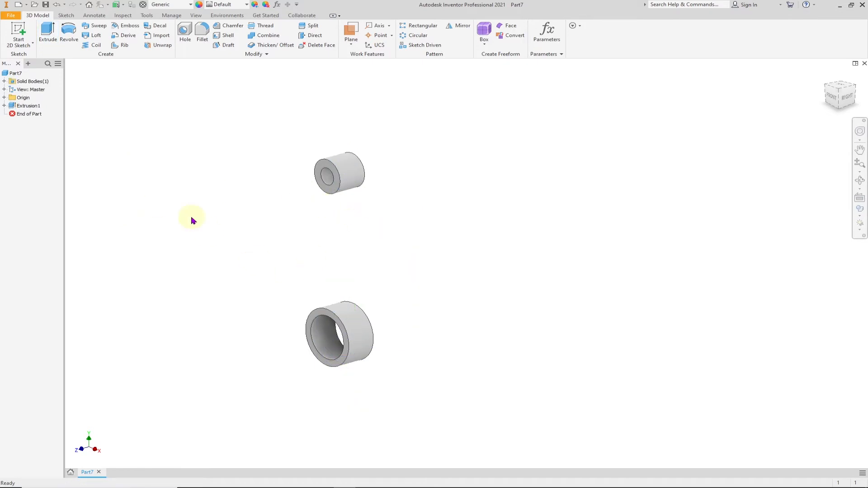
Step: Share the sketch used by the ring extrusion so its remaining profiles are available for another feature
{"action": "left_click", "coordinate": [5, 106]}
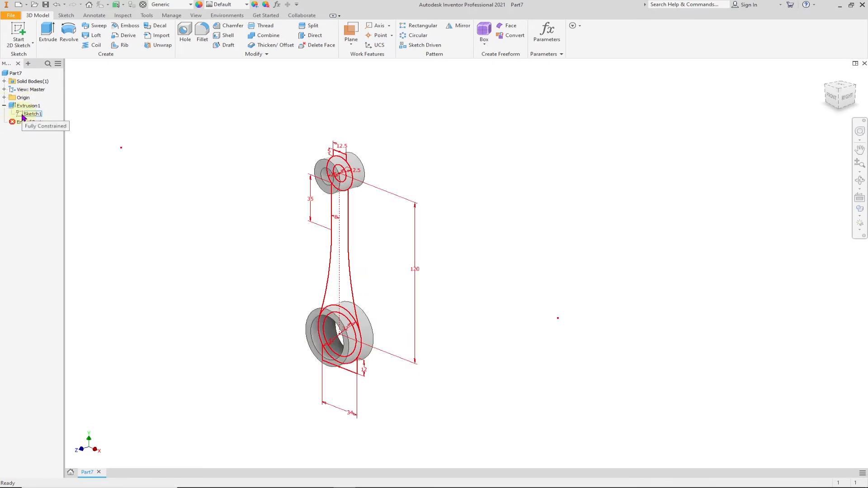
{"action": "right_click", "coordinate": [23, 116]}
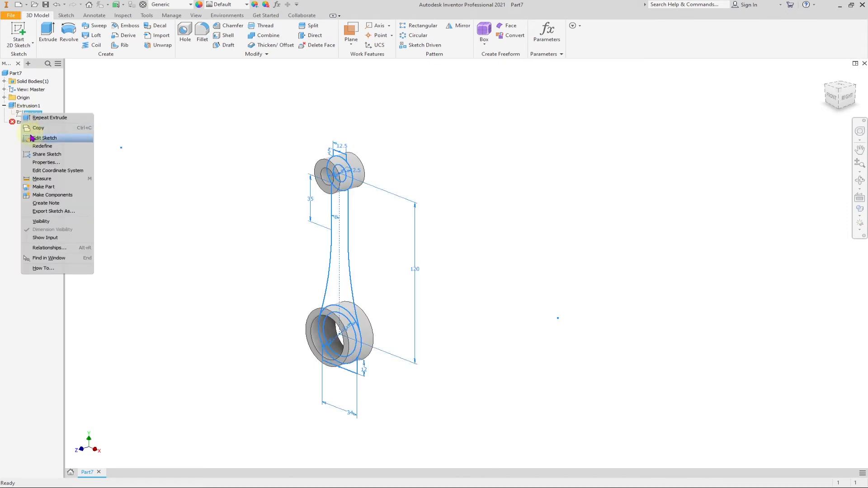
{"action": "left_click", "coordinate": [39, 155]}
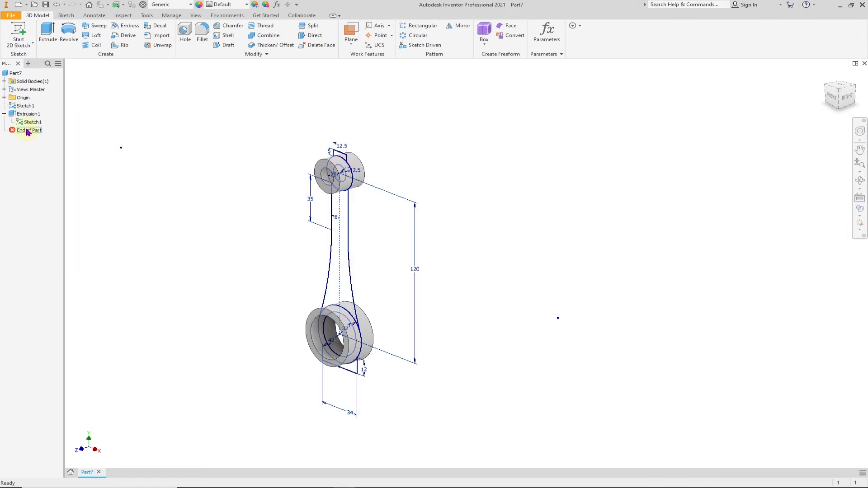
{"action": "left_click", "coordinate": [261, 182]}
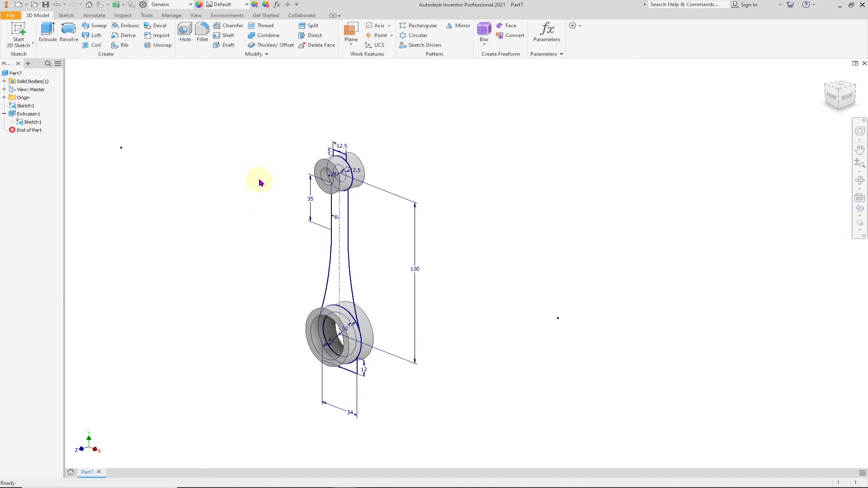
Step: Set up a joined, symmetric extrusion of the shank profile between the two rings with a 12 mm distance, per the PDF drawing
{"action": "left_click", "coordinate": [48, 32]}
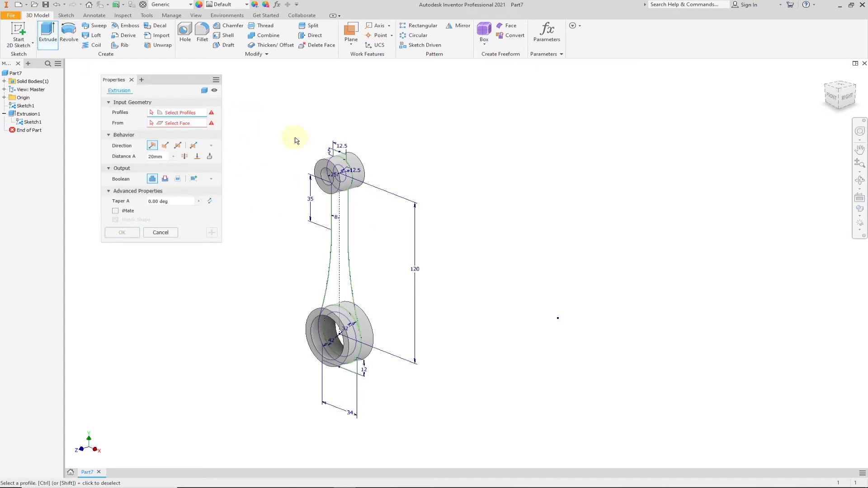
{"action": "left_click", "coordinate": [335, 210]}
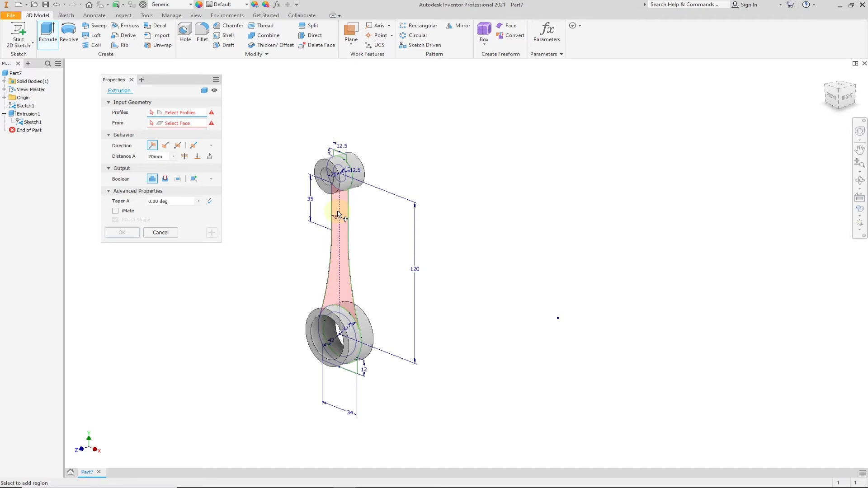
{"action": "left_click", "coordinate": [338, 214]}
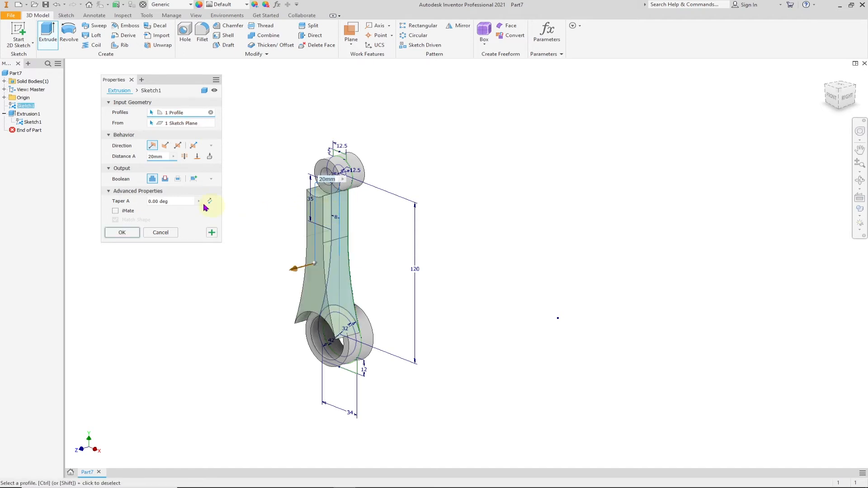
{"action": "left_click", "coordinate": [178, 146]}
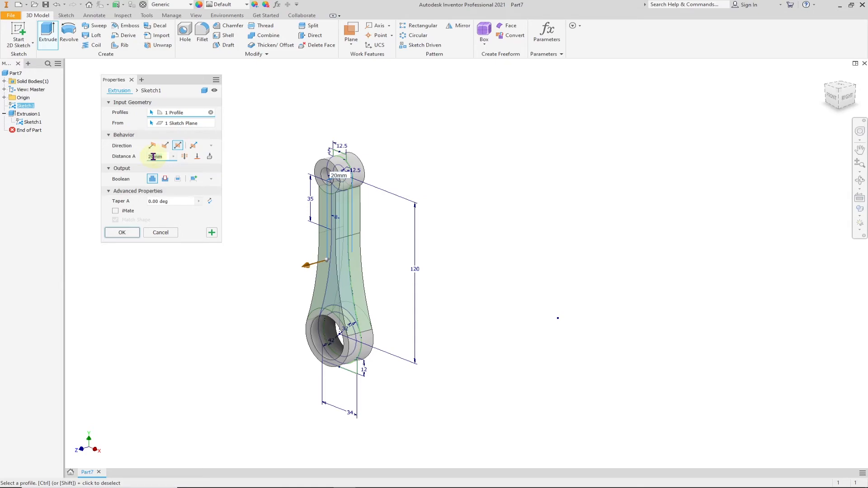
{"action": "key", "text": "alt+Tab"}
{"action": "left_click_drag", "start_coordinate": [393, 92], "coordinate": [368, 95]}
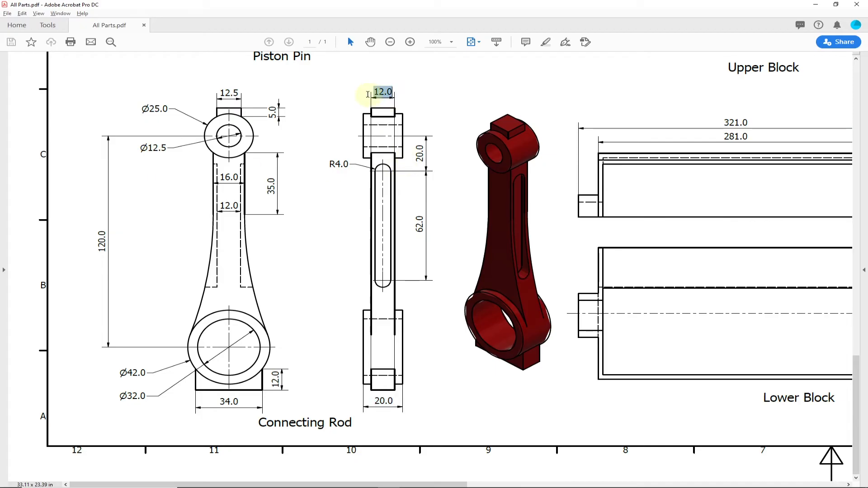
{"action": "key", "text": "alt+Tab"}
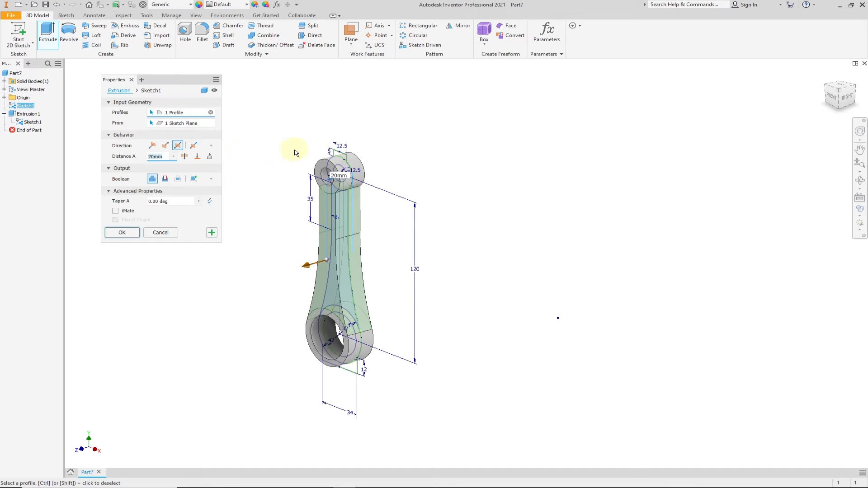
{"action": "type", "text": "12"}
Step: Add the upper and lower rectangular boss profiles to the 12 mm symmetric extrusion and complete it
{"action": "scroll", "coordinate": [346, 155], "scroll_direction": "up", "scroll_amount": 3}
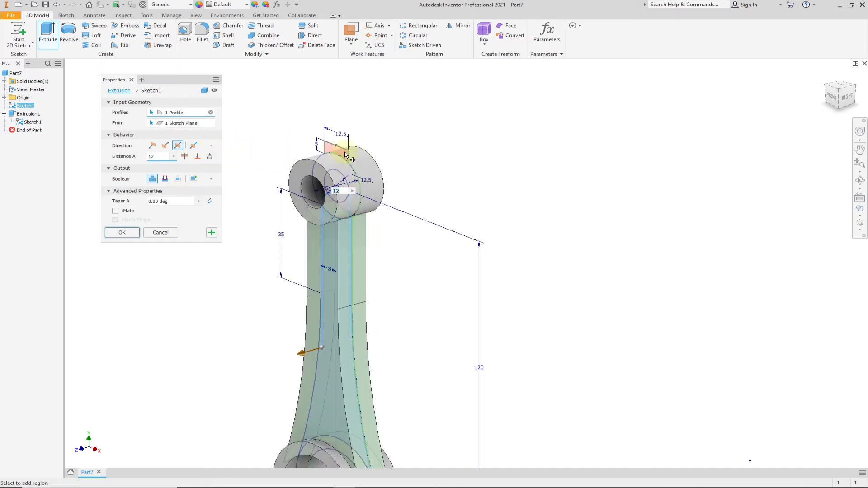
{"action": "left_click", "coordinate": [346, 155]}
{"action": "scroll", "coordinate": [388, 291], "scroll_direction": "down", "scroll_amount": 4}
{"action": "scroll", "coordinate": [368, 258], "scroll_direction": "up", "scroll_amount": 4}
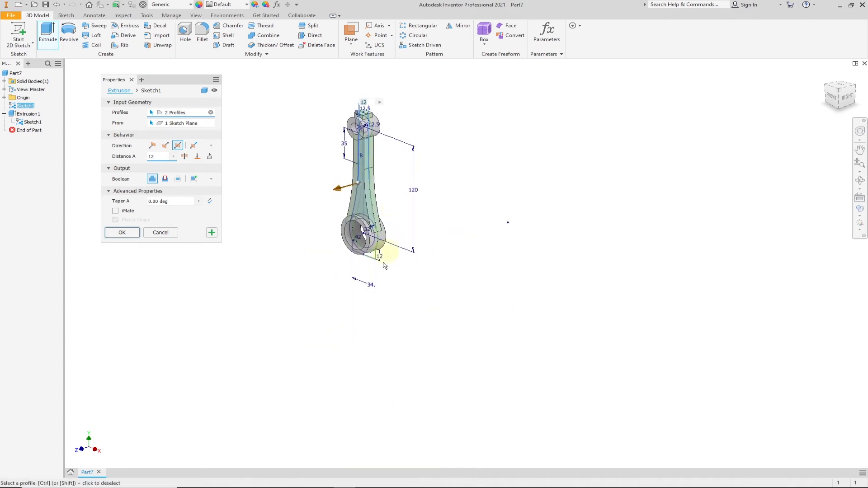
{"action": "scroll", "coordinate": [369, 258], "scroll_direction": "up", "scroll_amount": 3}
{"action": "left_click", "coordinate": [370, 240]}
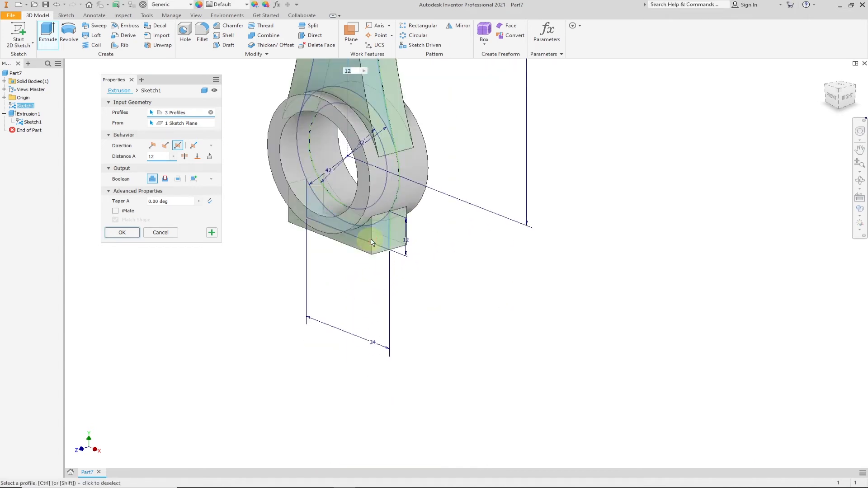
{"action": "scroll", "coordinate": [278, 238], "scroll_direction": "down", "scroll_amount": 2}
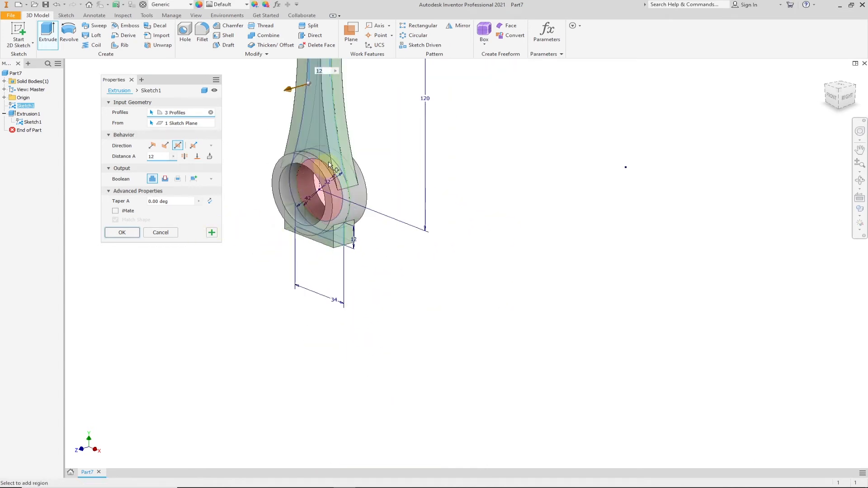
{"action": "left_click", "coordinate": [122, 233]}
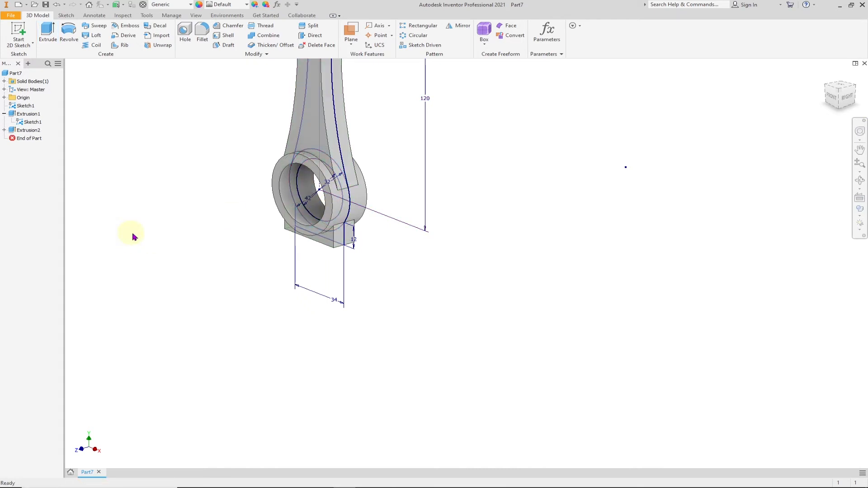
Step: Hide the shared profile sketch so only the connecting rod solid is displayed
{"action": "scroll", "coordinate": [177, 252], "scroll_direction": "down", "scroll_amount": 4}
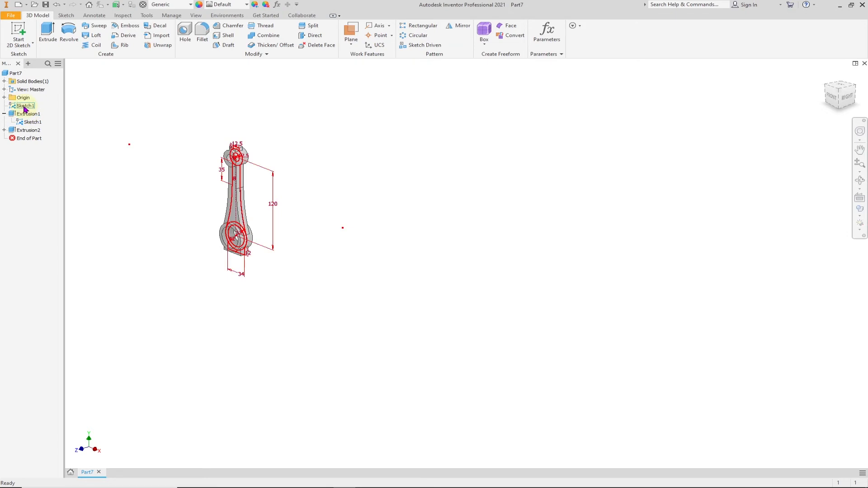
{"action": "right_click", "coordinate": [20, 110]}
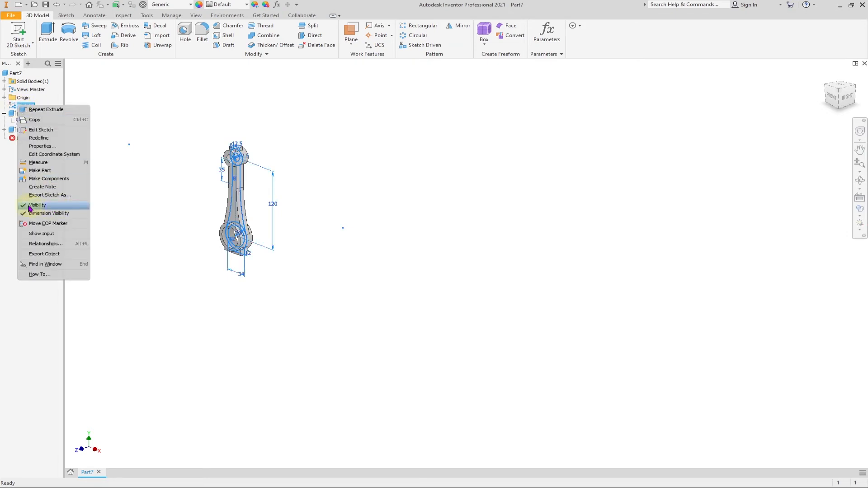
{"action": "left_click", "coordinate": [37, 205]}
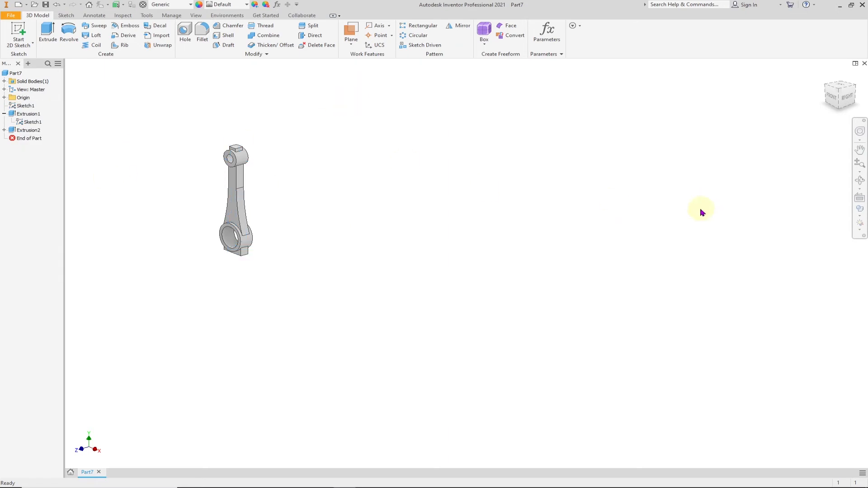
{"action": "scroll", "coordinate": [703, 213], "scroll_direction": "up", "scroll_amount": 2}
{"action": "scroll", "coordinate": [403, 217], "scroll_direction": "down", "scroll_amount": 5}
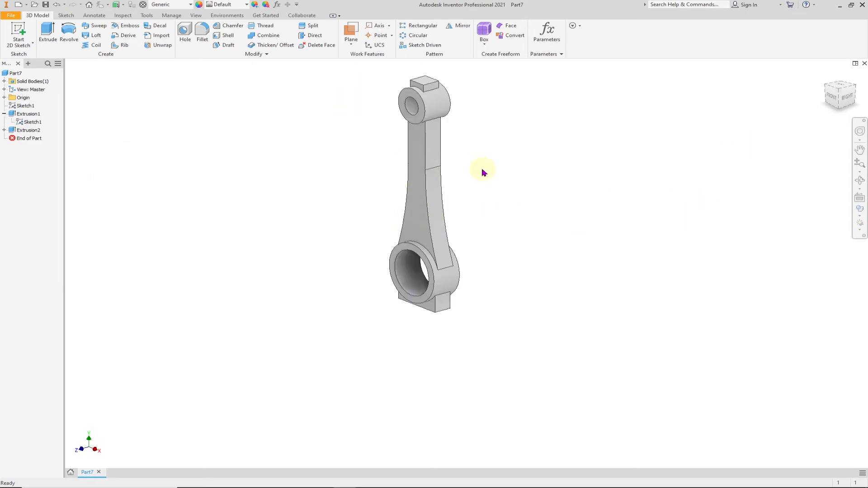
{"action": "middle_click_drag", "start_coordinate": [483, 172], "coordinate": [454, 211]}
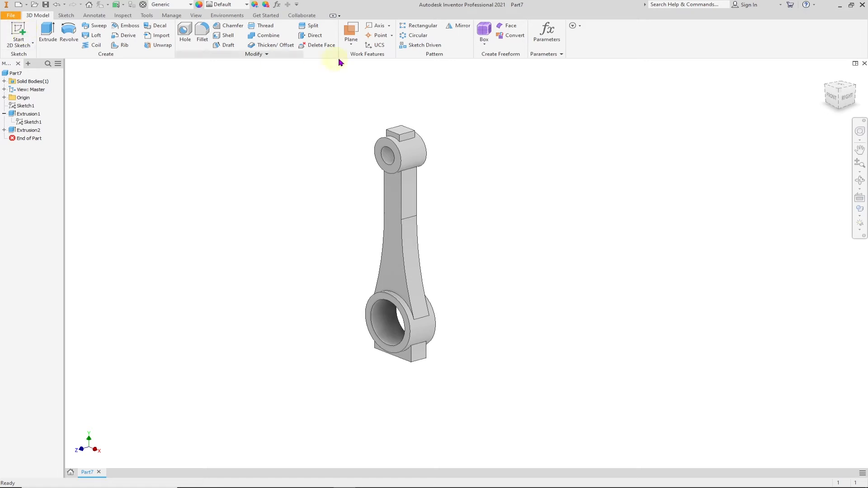
Step: Switch to the PDF drawing and examine the distance between the dashed slot floors in the connecting rod's front view
{"action": "key", "text": "alt+Tab"}
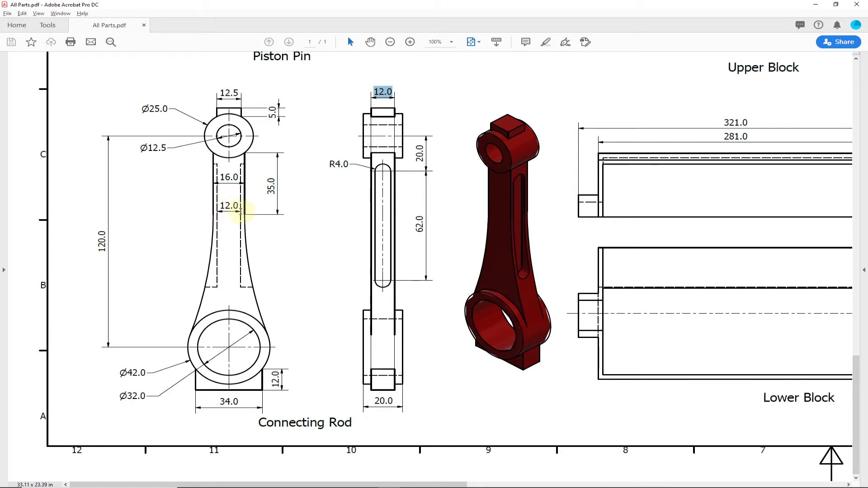
{"action": "left_click_drag", "start_coordinate": [238, 206], "coordinate": [219, 207]}
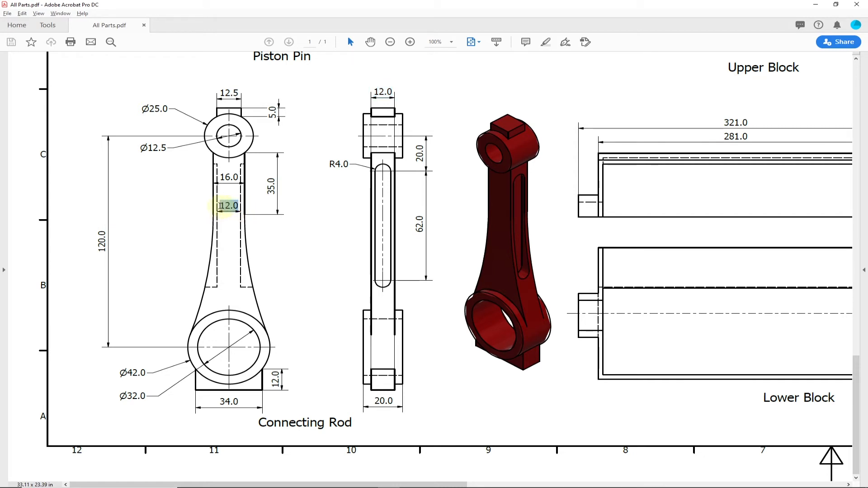
{"action": "left_click", "coordinate": [265, 254]}
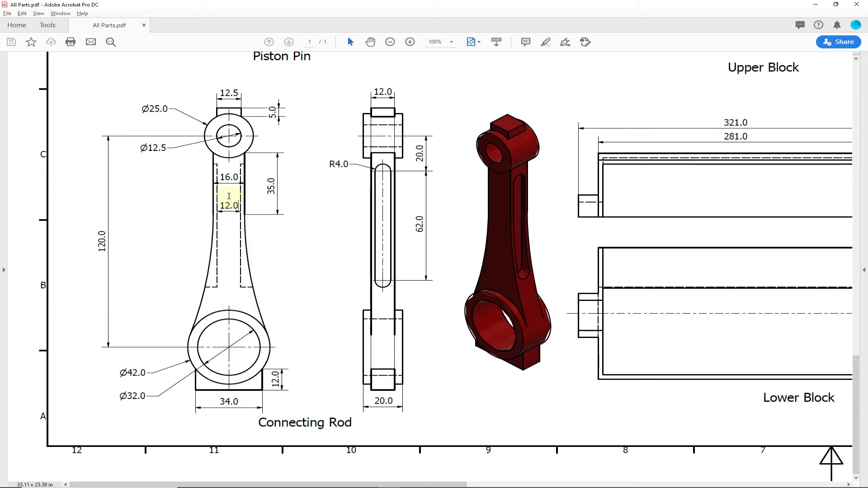
{"action": "left_click", "coordinate": [222, 204]}
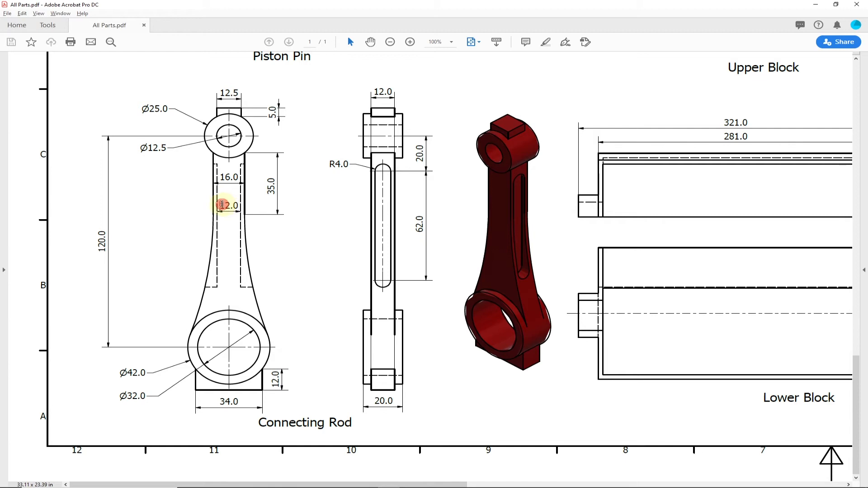
{"action": "left_click", "coordinate": [225, 207]}
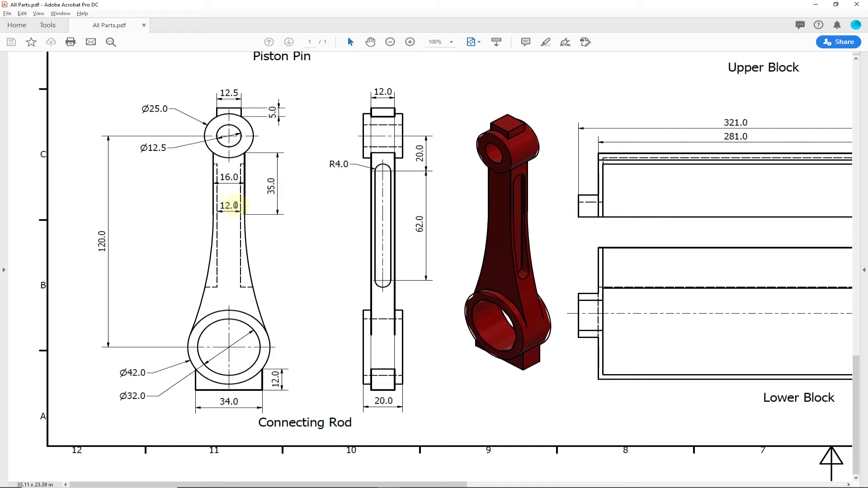
{"action": "left_click", "coordinate": [240, 171]}
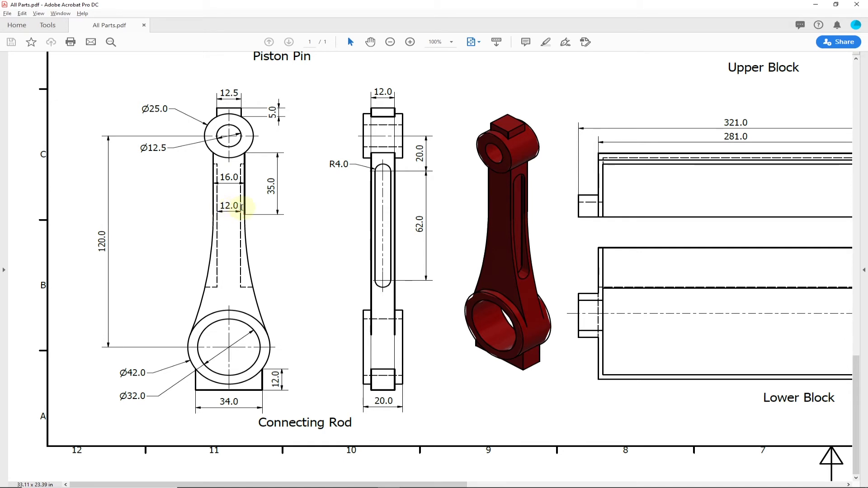
Step: Return to Inventor and create a work plane offset from the YZ plane toward positive X by half the drawing's 12 mm slot-floor distance
{"action": "key", "text": "alt+Tab"}
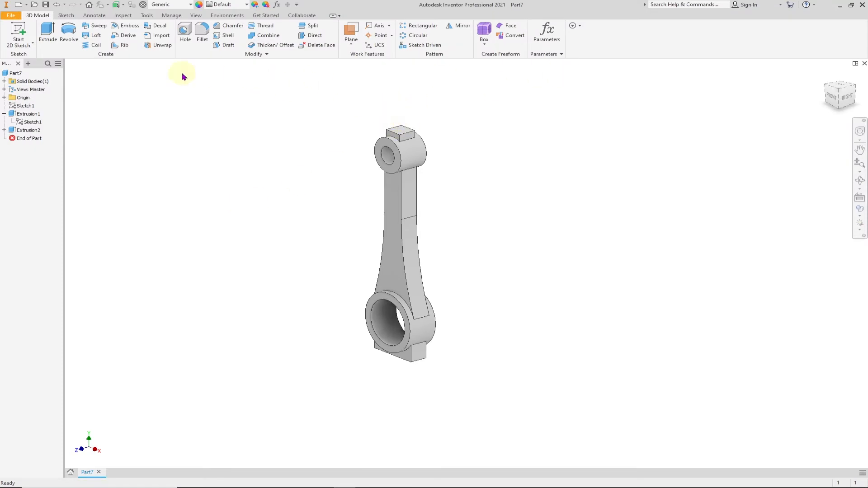
{"action": "left_click", "coordinate": [349, 46]}
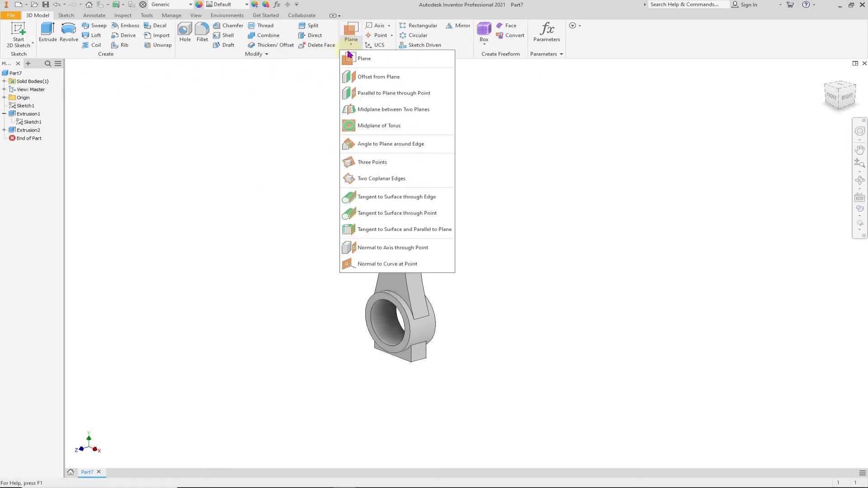
{"action": "left_click", "coordinate": [371, 77]}
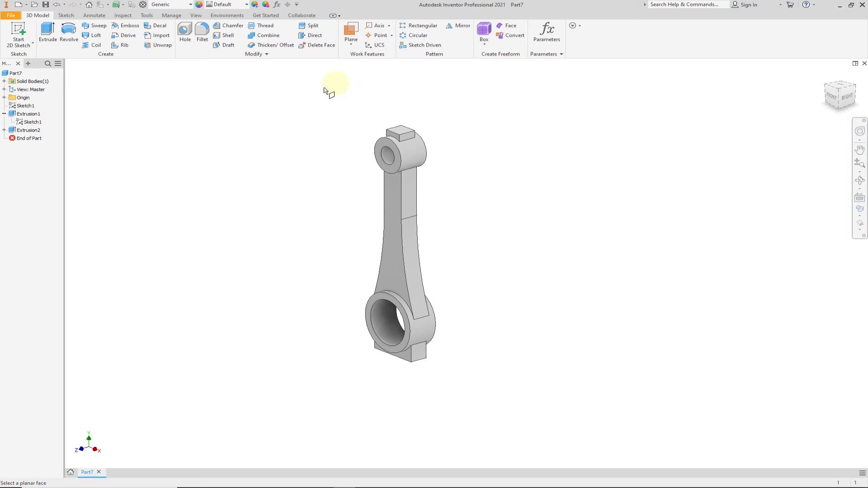
{"action": "left_click", "coordinate": [4, 97]}
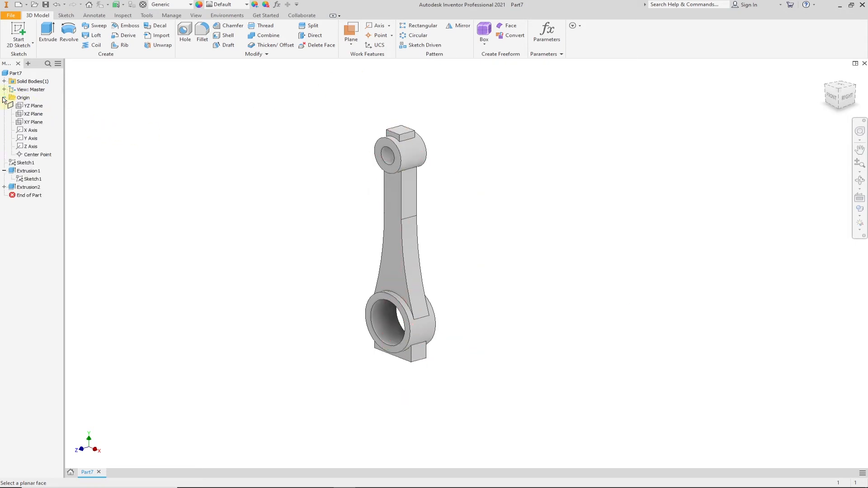
{"action": "left_click", "coordinate": [27, 106]}
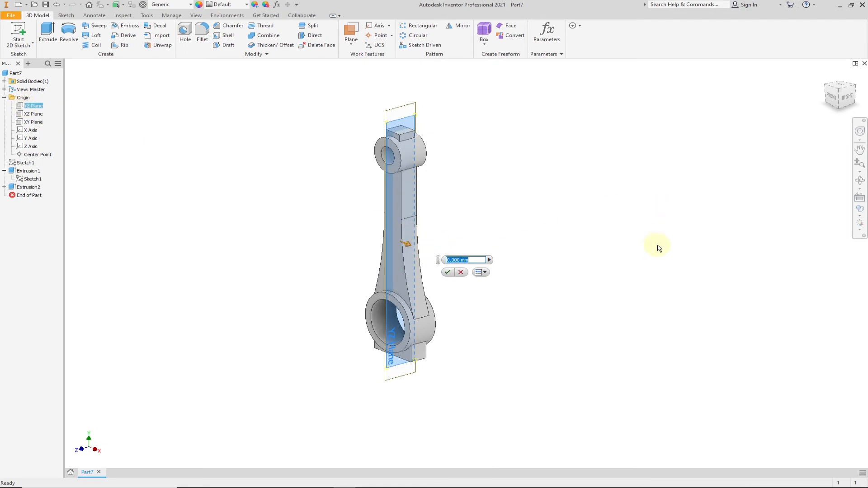
{"action": "middle_click_drag", "start_coordinate": [658, 245], "coordinate": [702, 250], "text": "shift"}
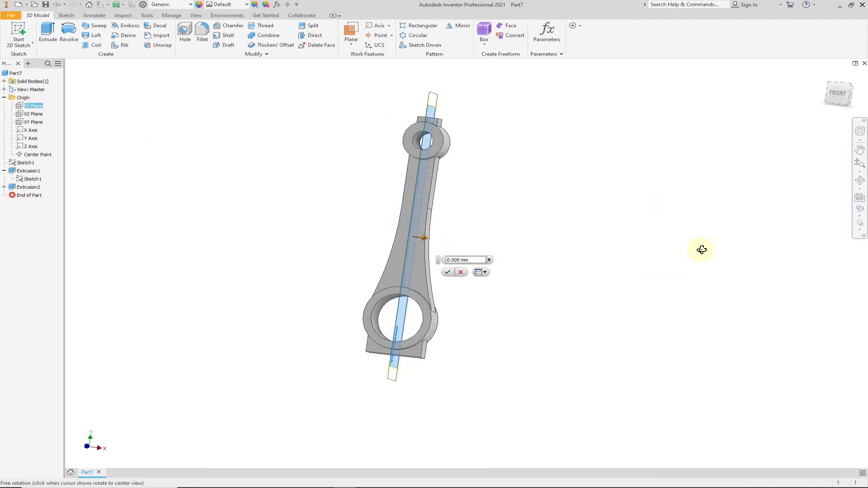
{"action": "double_click", "coordinate": [460, 257]}
{"action": "type", "text": "10"}
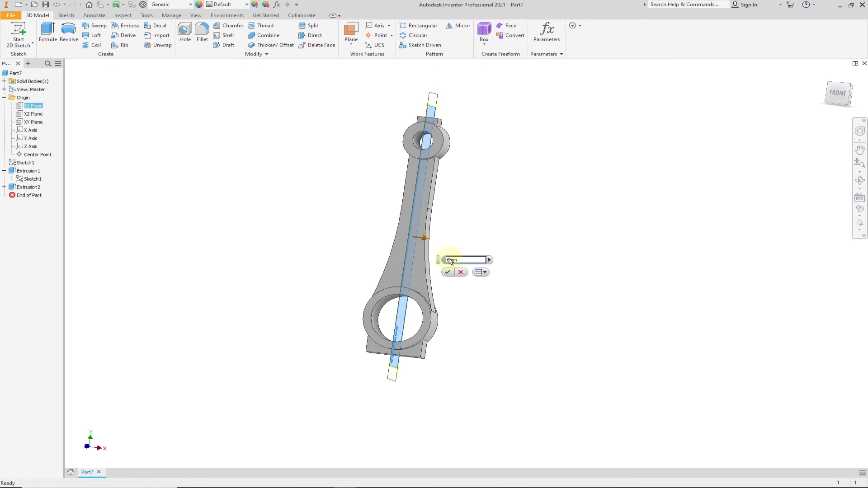
{"action": "left_click", "coordinate": [448, 272]}
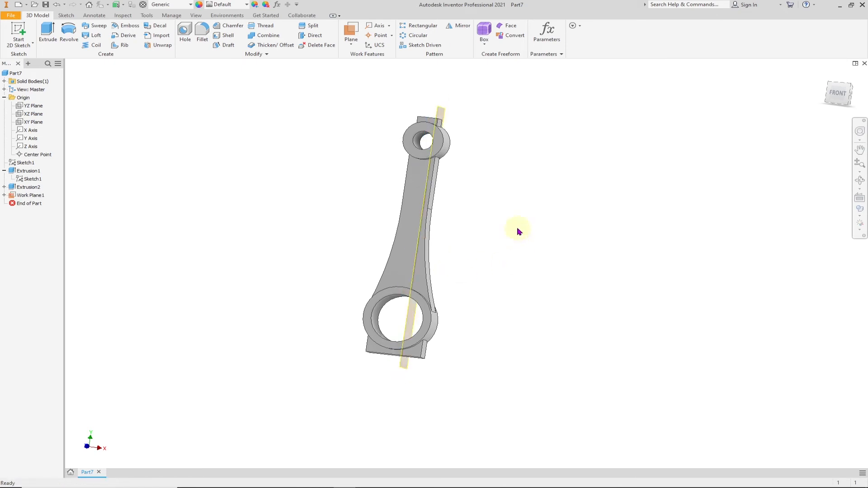
Step: Start a new sketch on the offset work plane inside the connecting rod's shank
{"action": "middle_click_drag", "start_coordinate": [510, 218], "coordinate": [462, 213], "text": "shift"}
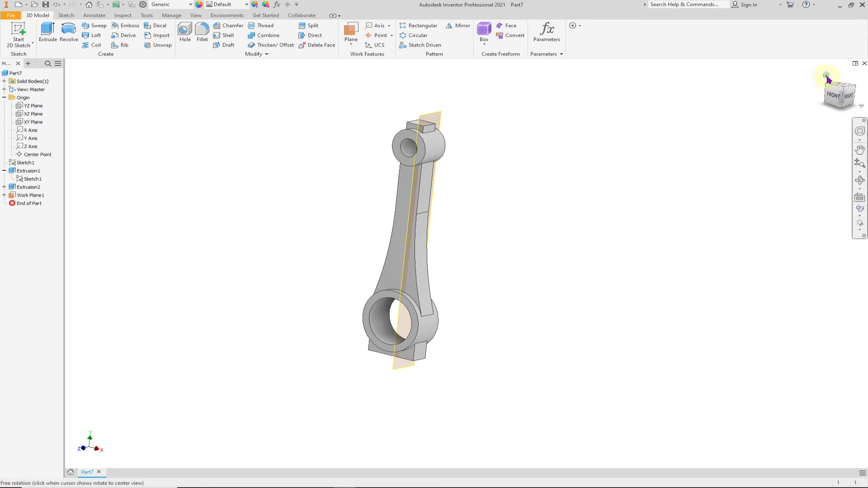
{"action": "left_click", "coordinate": [826, 74]}
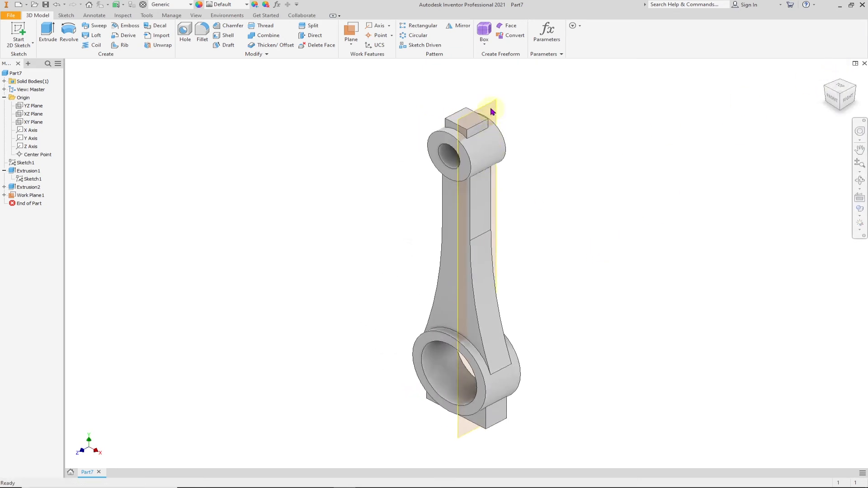
{"action": "left_click", "coordinate": [492, 111]}
{"action": "right_click", "coordinate": [492, 113]}
{"action": "left_click", "coordinate": [492, 132]}
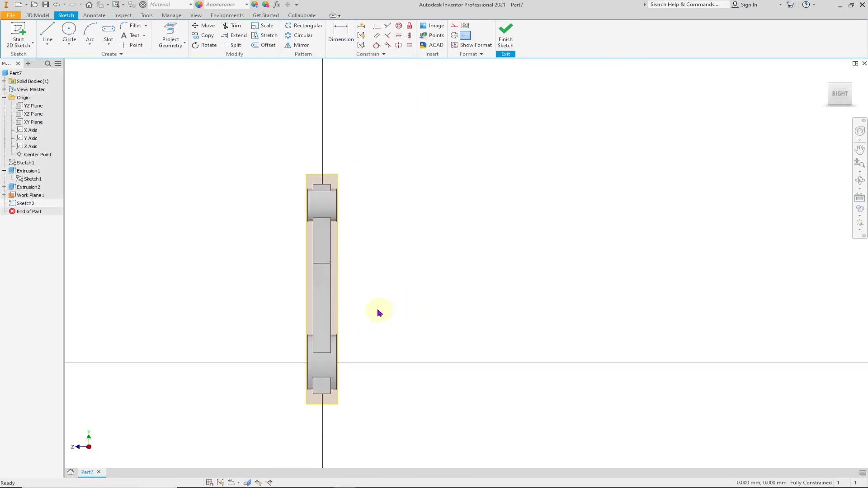
Step: Sketch a vertical center-to-center slot along the shank's centerline, about 58 mm between centers with an end radius of about 4 mm
{"action": "left_click", "coordinate": [109, 42]}
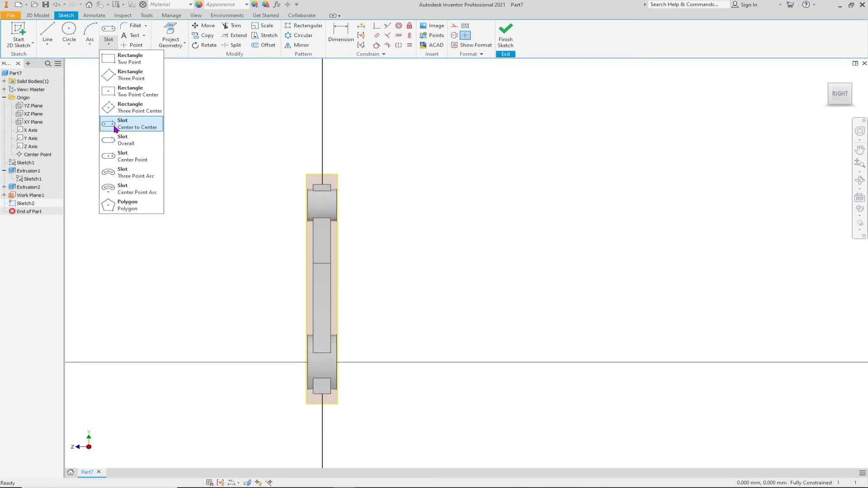
{"action": "left_click", "coordinate": [111, 126]}
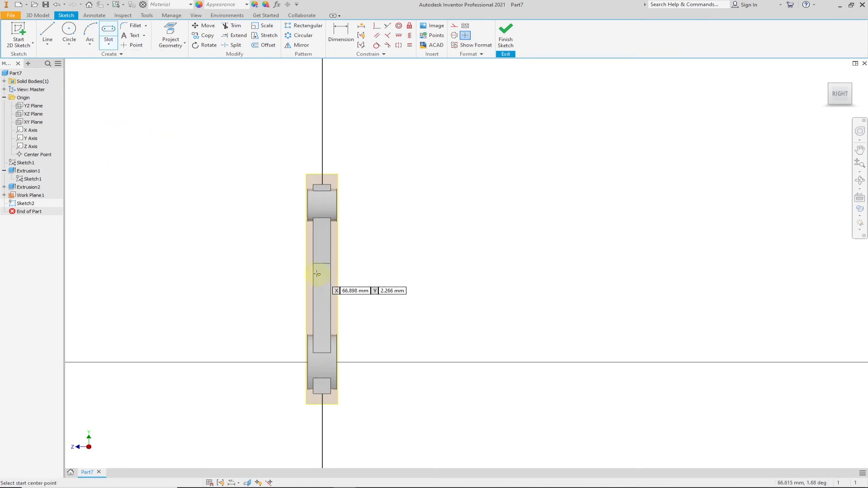
{"action": "left_click", "coordinate": [322, 235]}
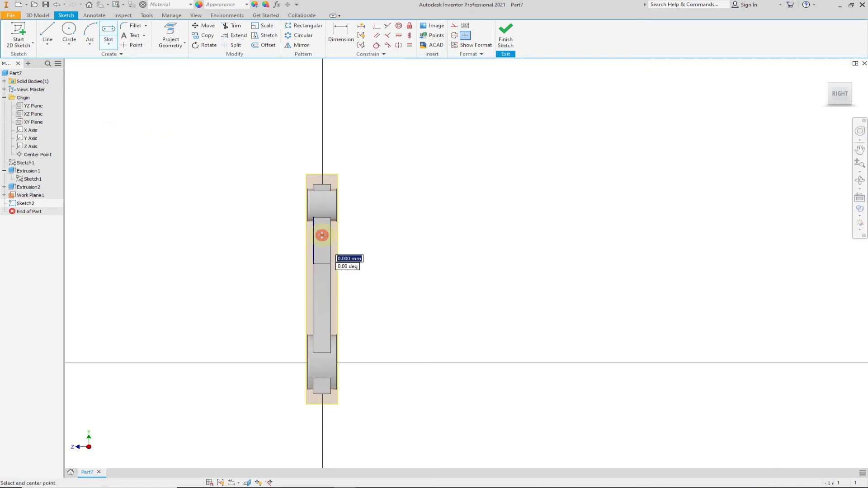
{"action": "left_click", "coordinate": [324, 306]}
{"action": "left_click", "coordinate": [328, 289]}
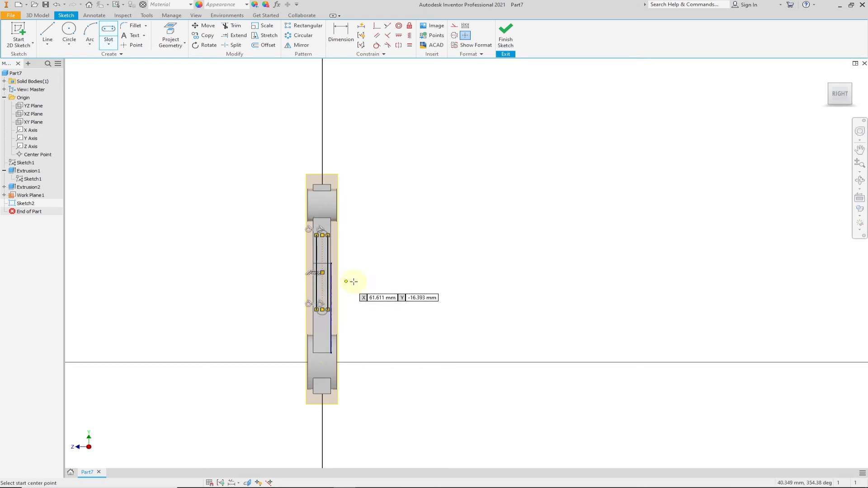
Step: Dimension the slot's upper end arc with a radius of 4 mm
{"action": "scroll", "coordinate": [362, 280], "scroll_direction": "up", "scroll_amount": 2}
{"action": "left_click", "coordinate": [337, 35]}
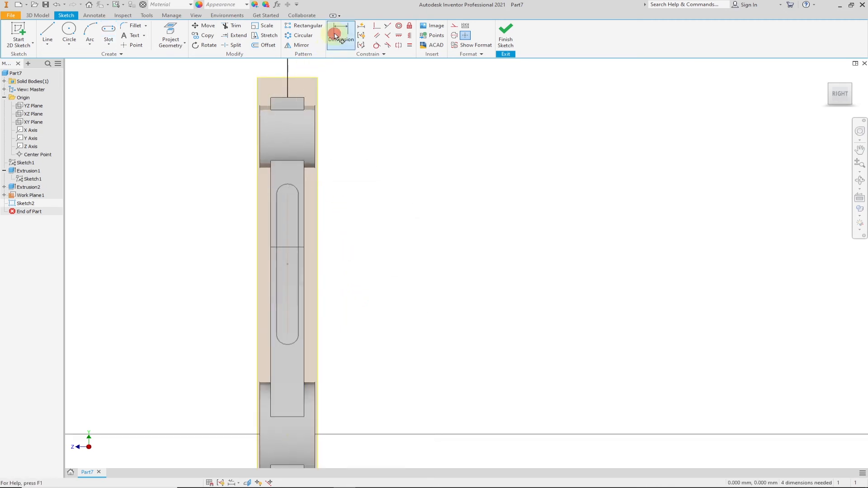
{"action": "left_click", "coordinate": [285, 188]}
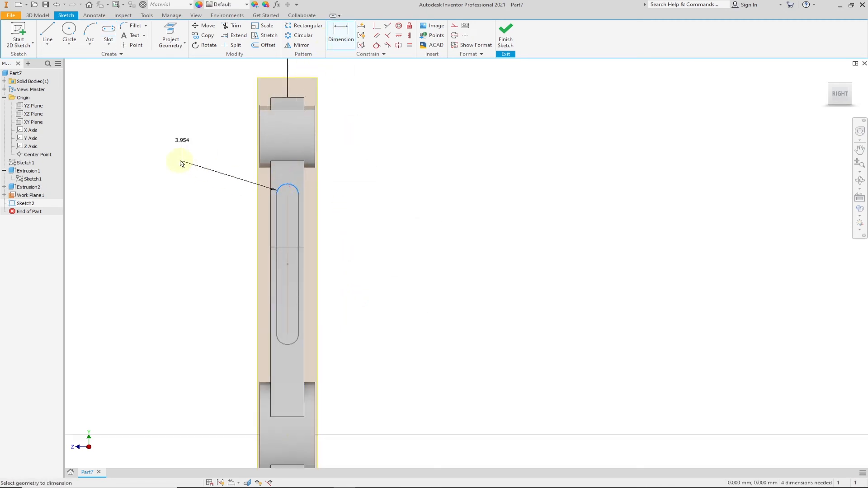
{"action": "left_click", "coordinate": [170, 144]}
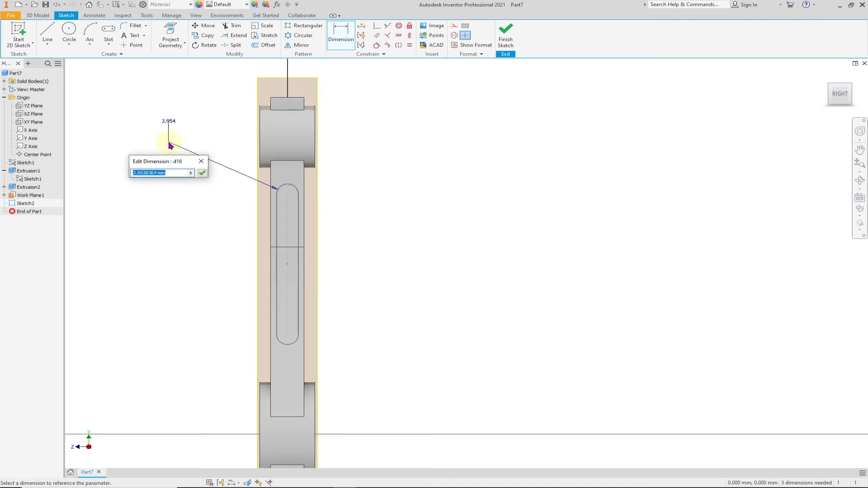
{"action": "type", "text": "4"}
{"action": "key", "text": "Return"}
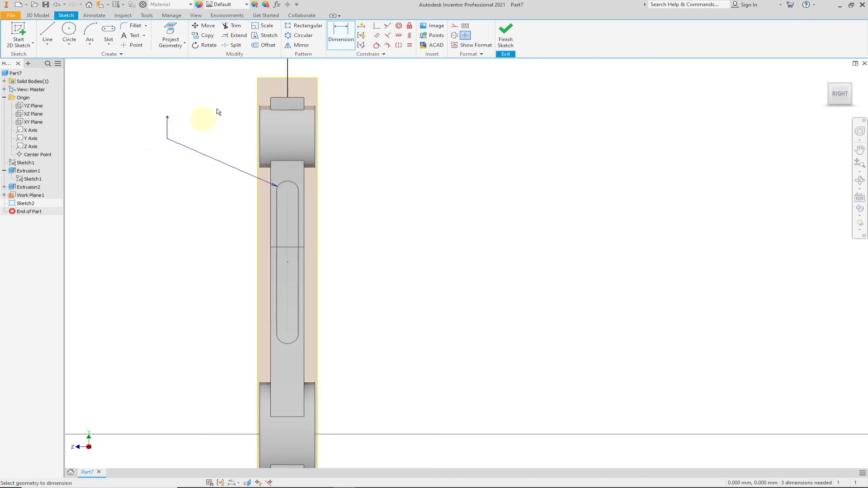
Step: Dimension the distance between the slot's two arc centers as 62 mm, per the PDF drawing
{"action": "left_click", "coordinate": [287, 192]}
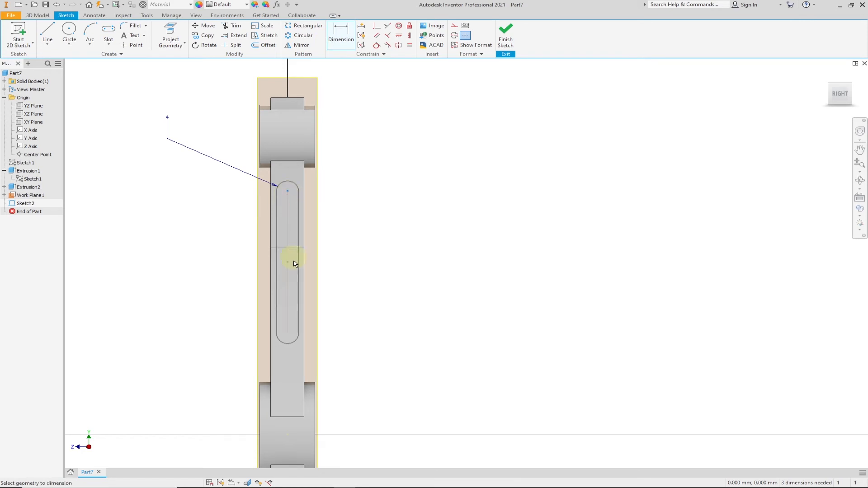
{"action": "left_click", "coordinate": [288, 334]}
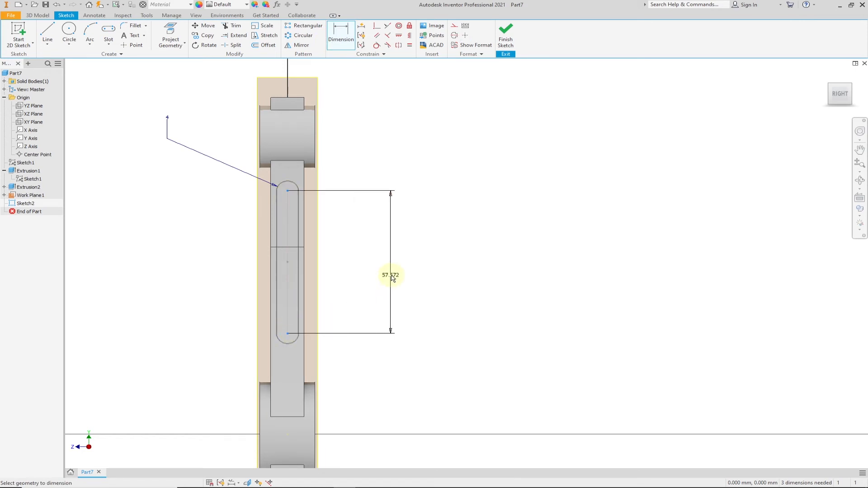
{"action": "left_click", "coordinate": [392, 277]}
{"action": "key", "text": "alt+Tab"}
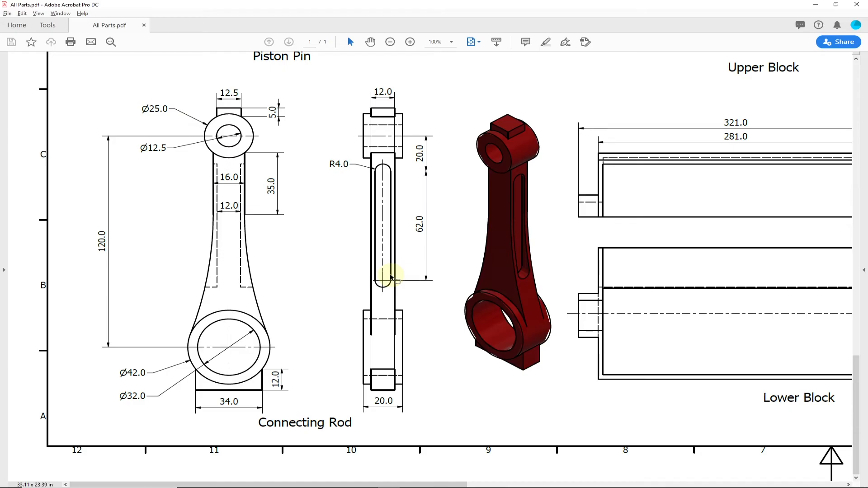
{"action": "double_click", "coordinate": [413, 221]}
{"action": "key", "text": "alt+Tab"}
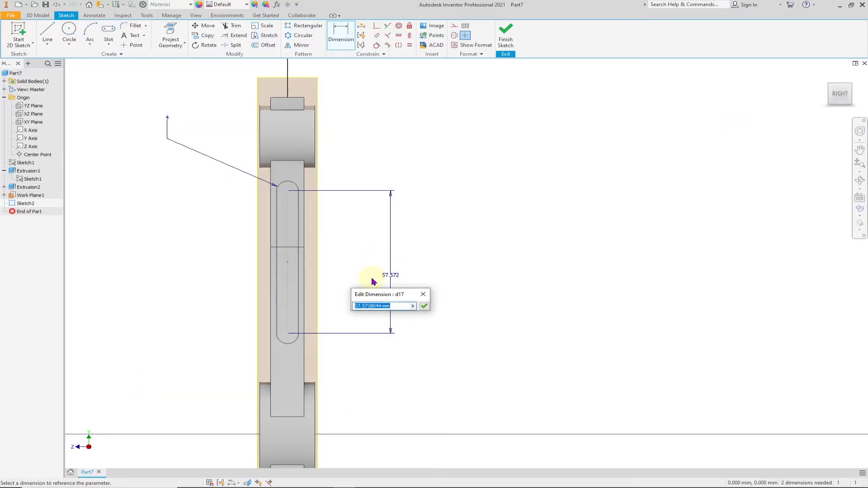
{"action": "type", "text": "62"}
{"action": "key", "text": "Return"}
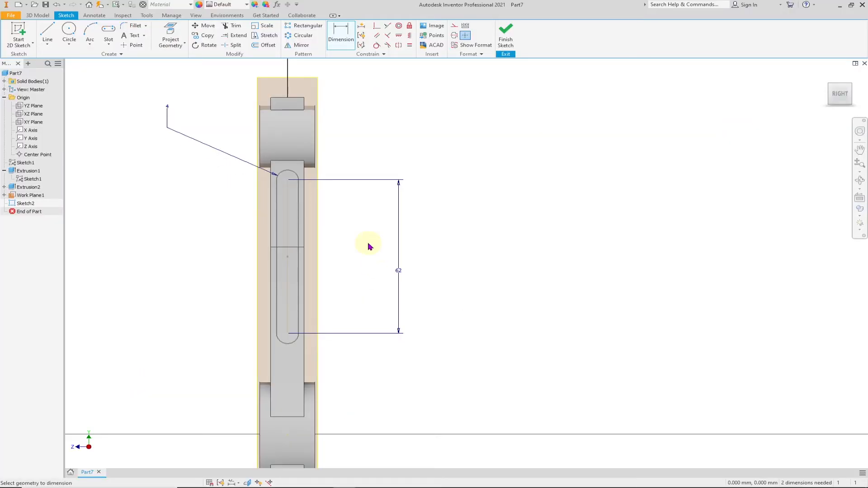
Step: Check the slot's distance from the upper ring's axis in the PDF drawing, and project the upper ring's outer face into the sketch
{"action": "key", "text": "alt+Tab"}
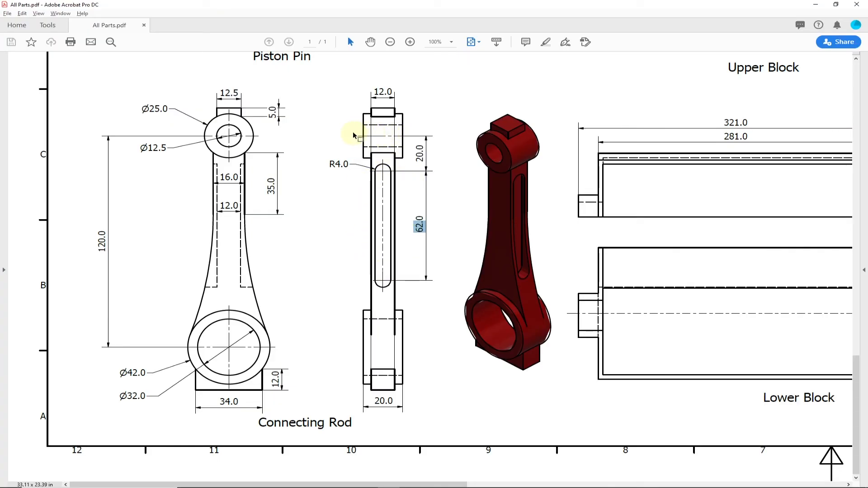
{"action": "left_click_drag", "start_coordinate": [425, 168], "coordinate": [417, 144]}
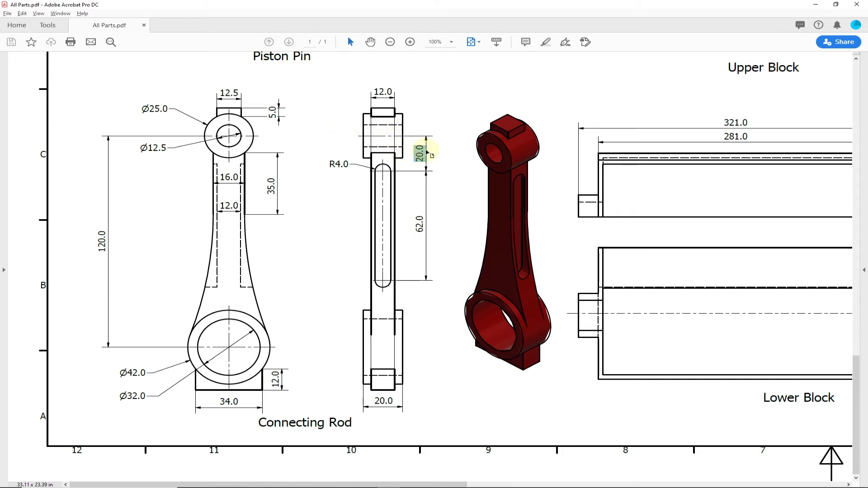
{"action": "key", "text": "alt+Tab"}
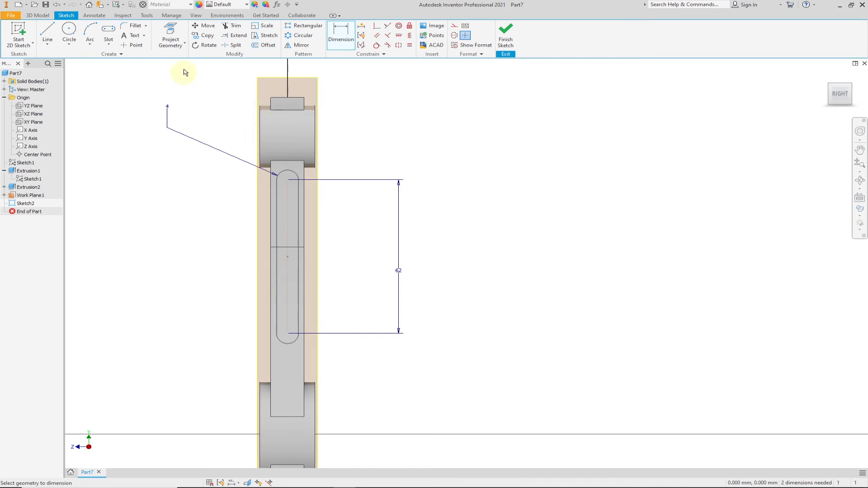
{"action": "left_click", "coordinate": [171, 36]}
{"action": "left_click", "coordinate": [279, 134]}
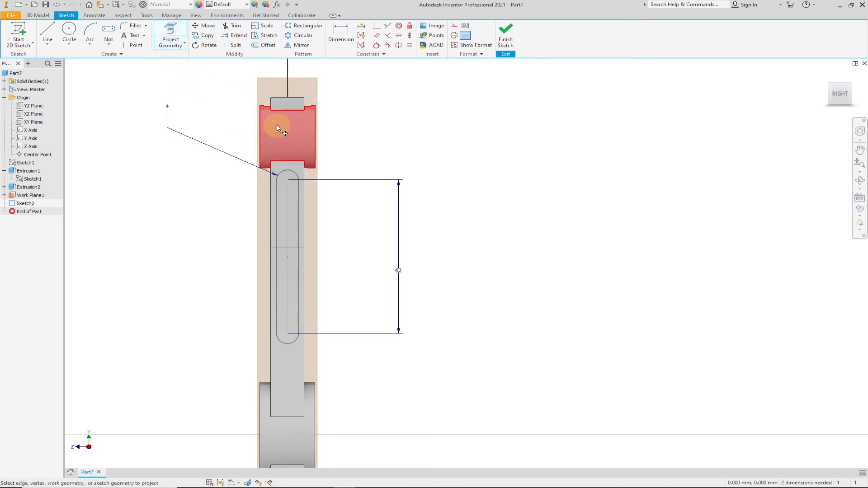
{"action": "left_click", "coordinate": [341, 33]}
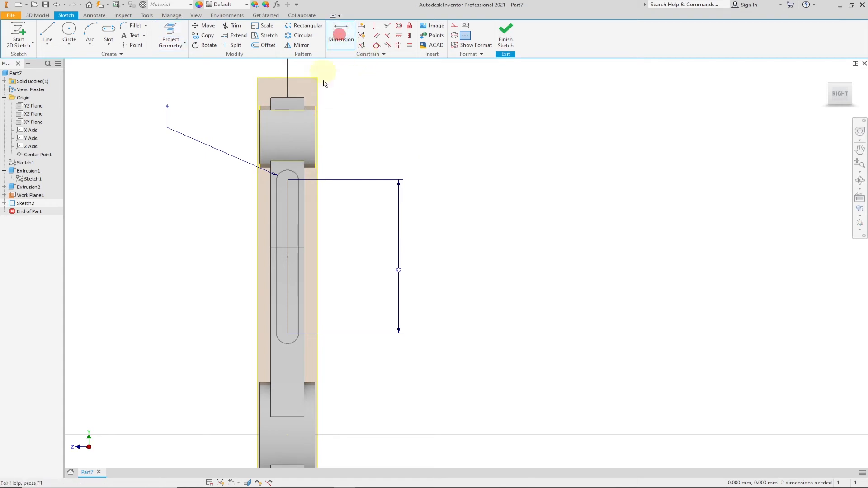
{"action": "left_click", "coordinate": [288, 181]}
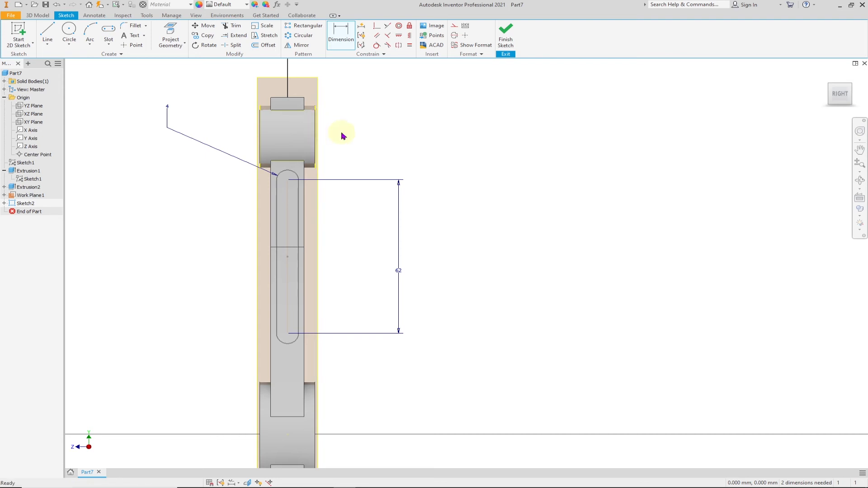
{"action": "key", "text": "Escape"}
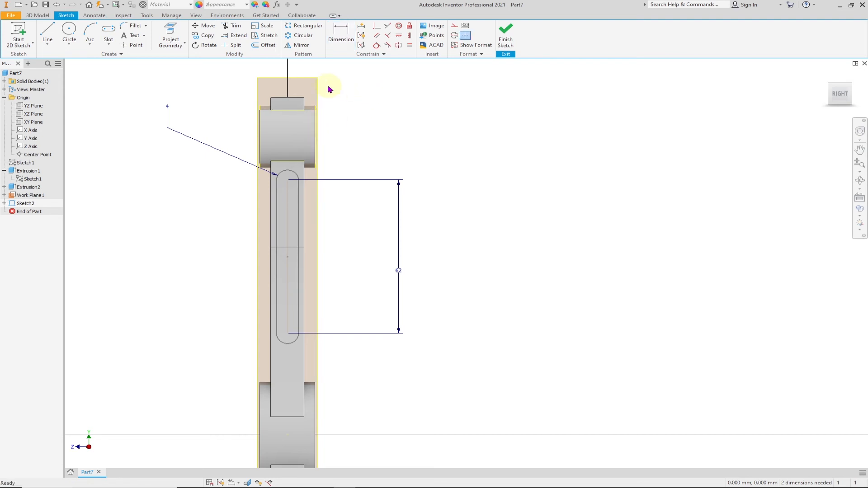
Step: Draw a 20 mm horizontal construction line across the projected upper ring, joining the midpoints of its two side edges
{"action": "left_click", "coordinate": [49, 33]}
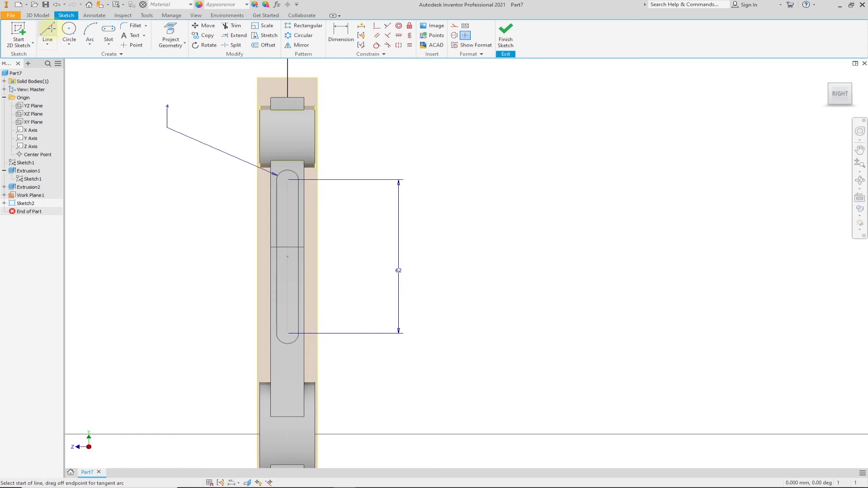
{"action": "left_click", "coordinate": [456, 27]}
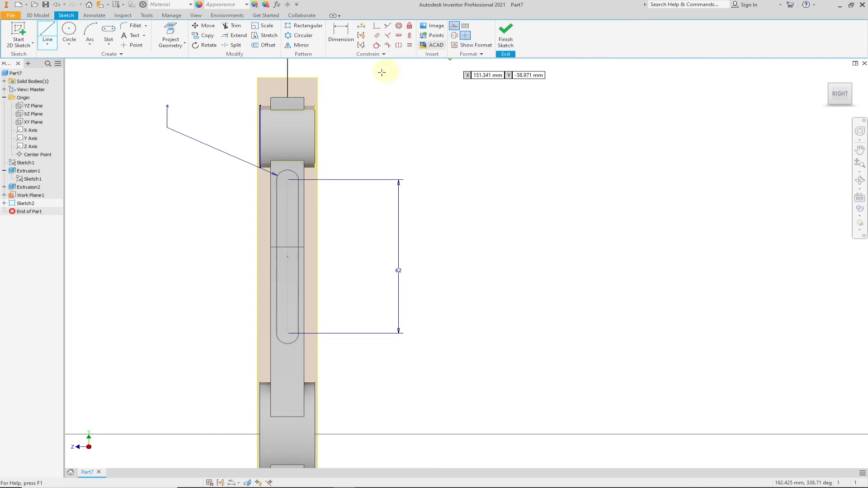
{"action": "left_click", "coordinate": [259, 136]}
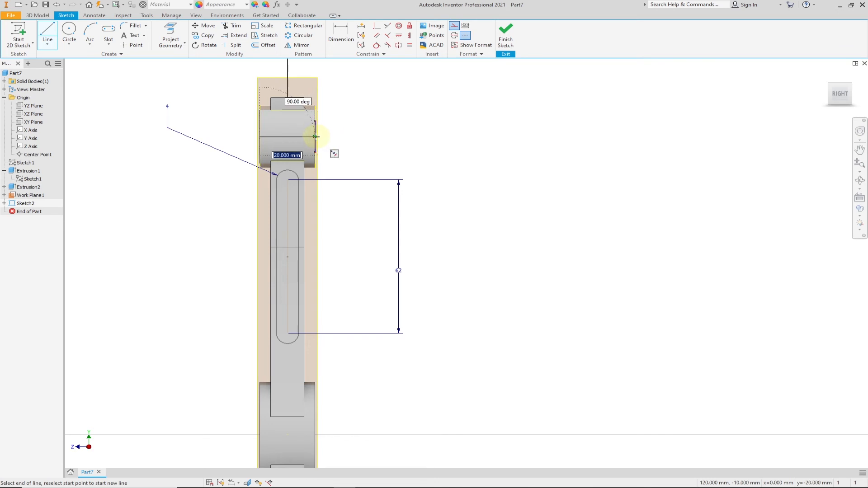
{"action": "key", "text": "Escape"}
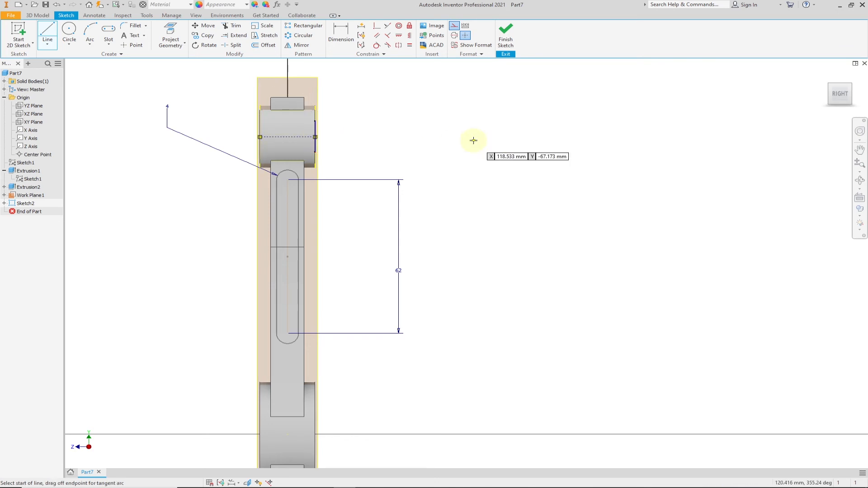
Step: Dimension the slot's upper arc center 20 mm below the upper ring's horizontal construction line, checking the value in the PDF drawing
{"action": "left_click", "coordinate": [340, 35]}
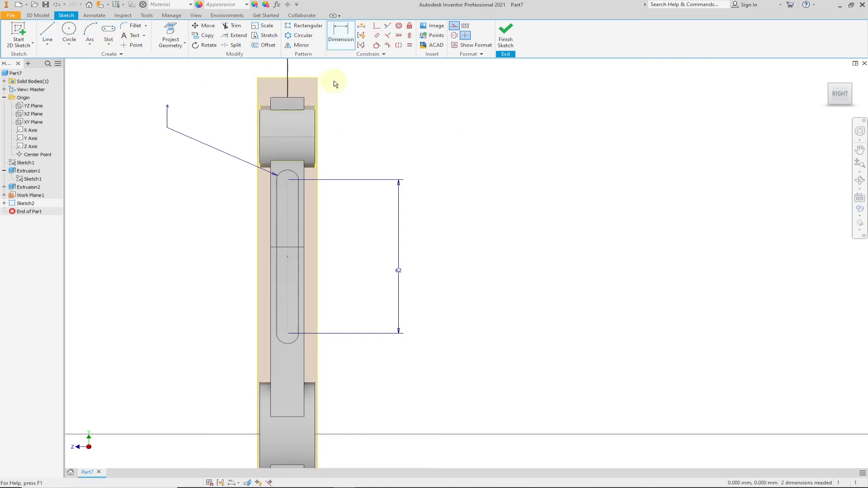
{"action": "left_click", "coordinate": [288, 180]}
{"action": "left_click", "coordinate": [293, 138]}
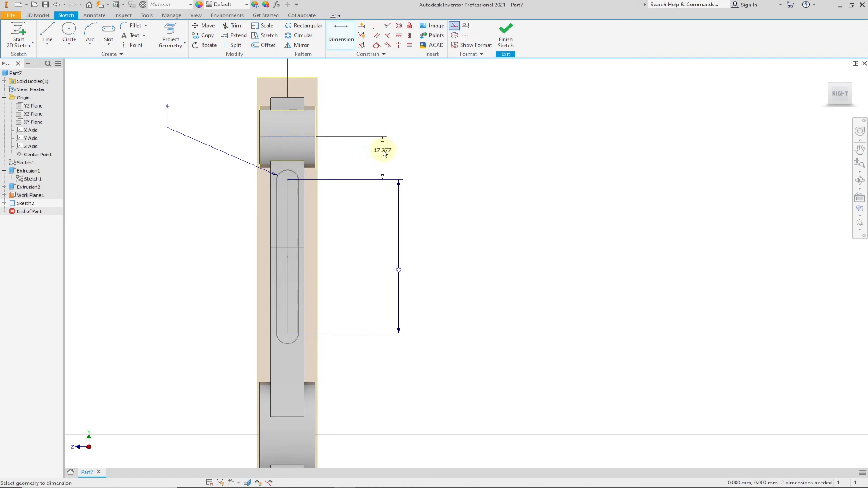
{"action": "left_click", "coordinate": [398, 147]}
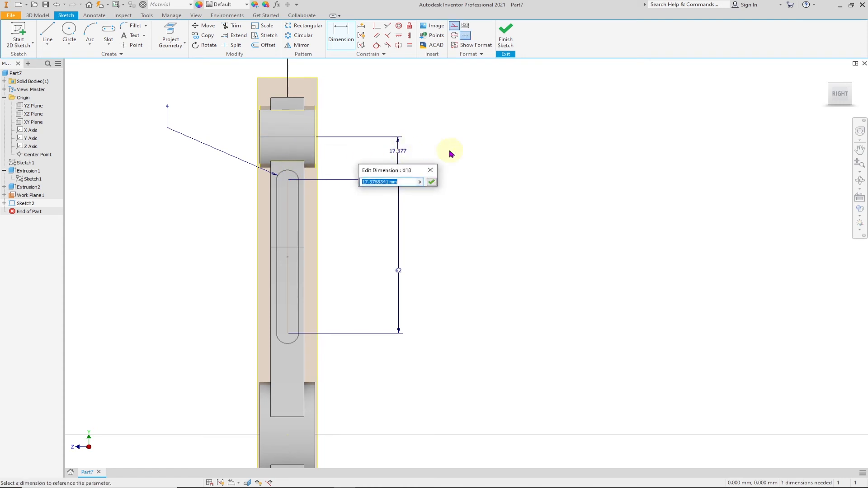
{"action": "key", "text": "alt+Tab"}
{"action": "key", "text": "alt+Tab"}
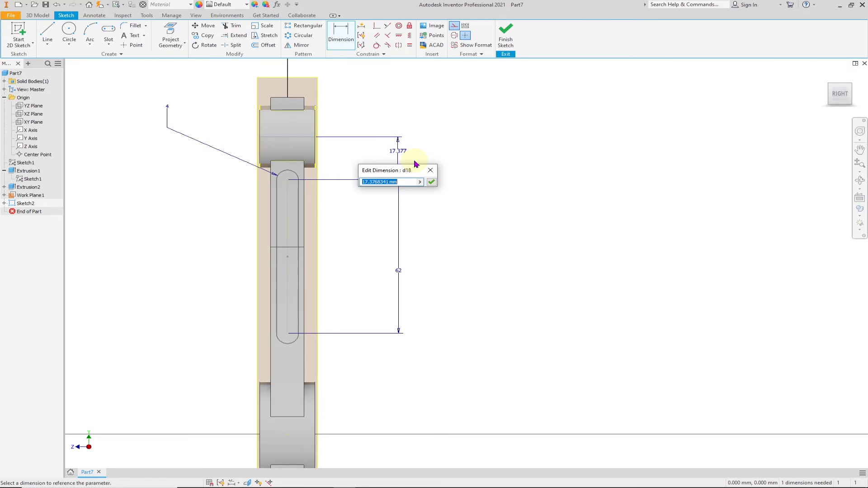
{"action": "type", "text": "20"}
{"action": "key", "text": "Return"}
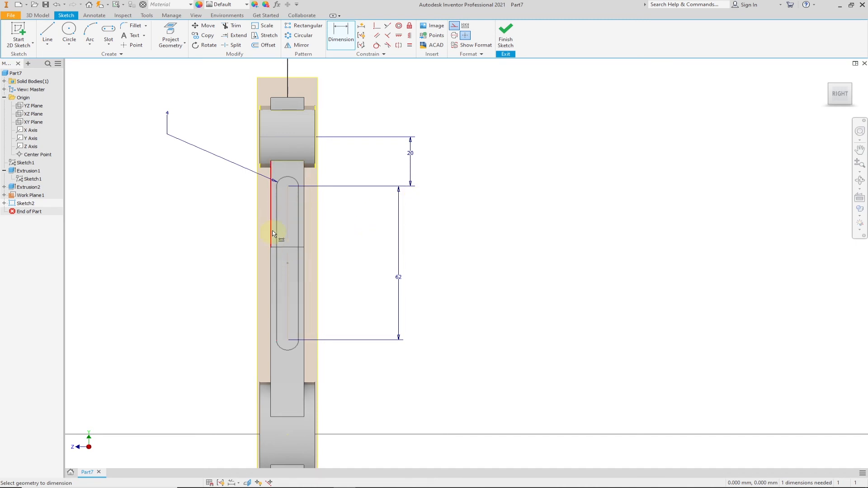
Step: Dimension the slot's center point 6 mm from the rod shank's side edge, and finish the sketch
{"action": "scroll", "coordinate": [301, 271], "scroll_direction": "up", "scroll_amount": 5}
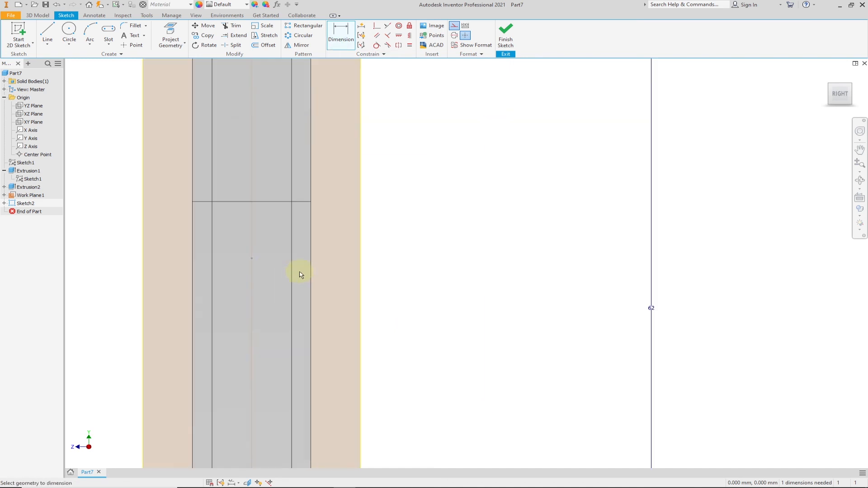
{"action": "left_click", "coordinate": [253, 259]}
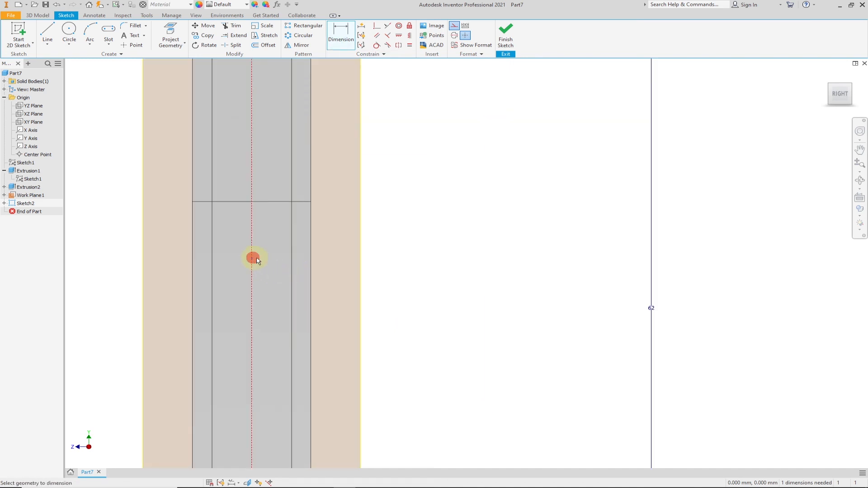
{"action": "left_click", "coordinate": [310, 258]}
{"action": "left_click", "coordinate": [403, 266]}
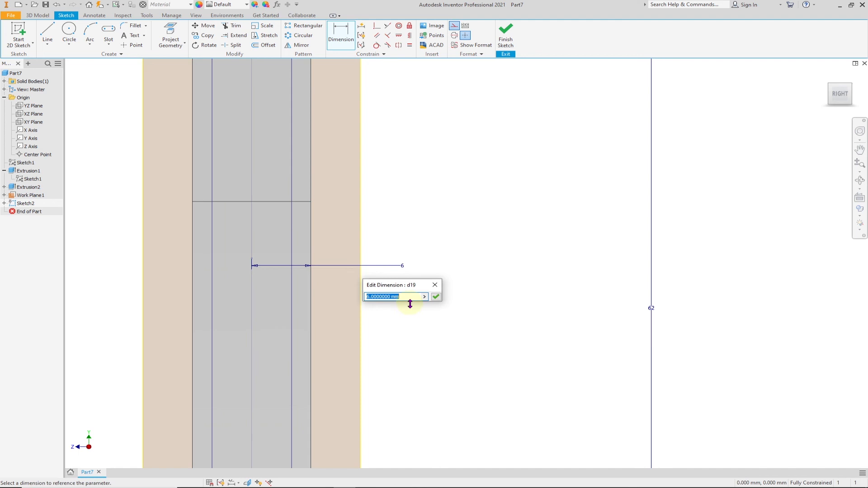
{"action": "left_click", "coordinate": [436, 297]}
{"action": "scroll", "coordinate": [403, 310], "scroll_direction": "down", "scroll_amount": 5}
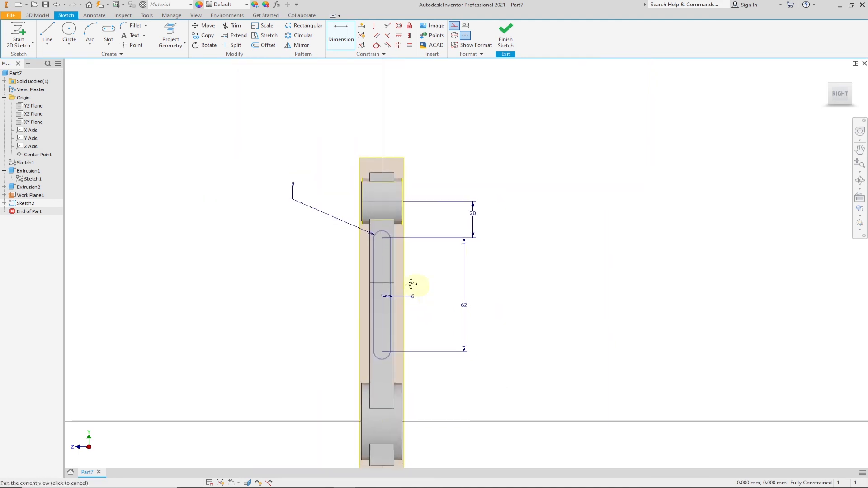
{"action": "middle_click_drag", "start_coordinate": [413, 285], "coordinate": [355, 227]}
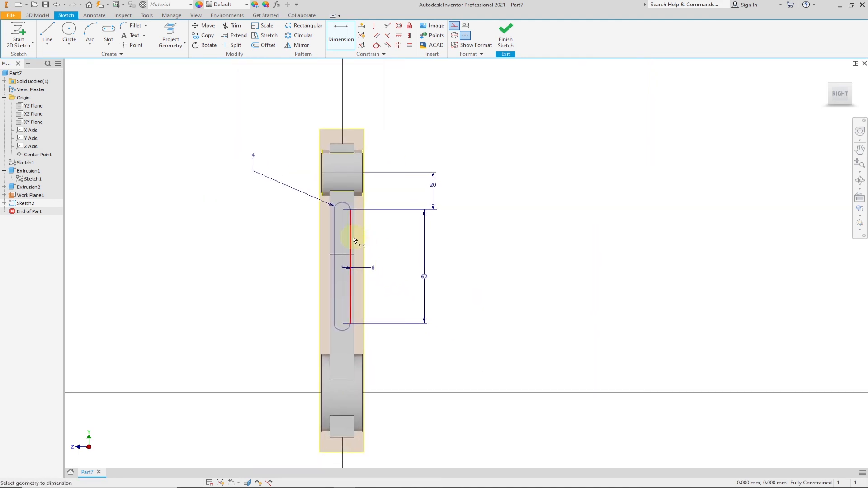
{"action": "left_click", "coordinate": [506, 35]}
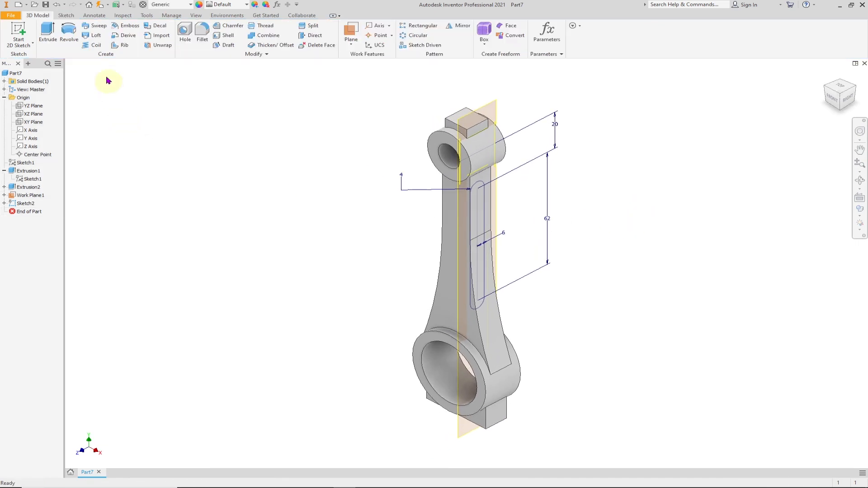
Step: Extrude the slot profile as a cut in the default outward direction, extending it beyond 12 mm to clear the rod's flared side
{"action": "left_click", "coordinate": [48, 31]}
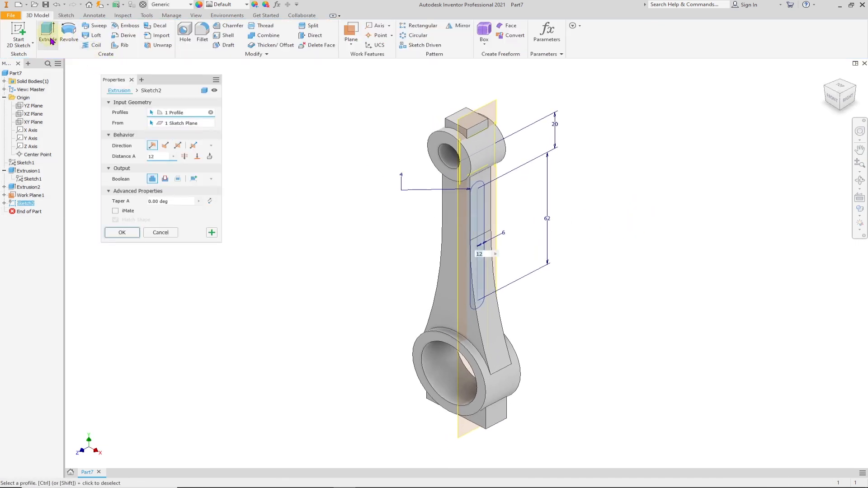
{"action": "left_click", "coordinate": [165, 181]}
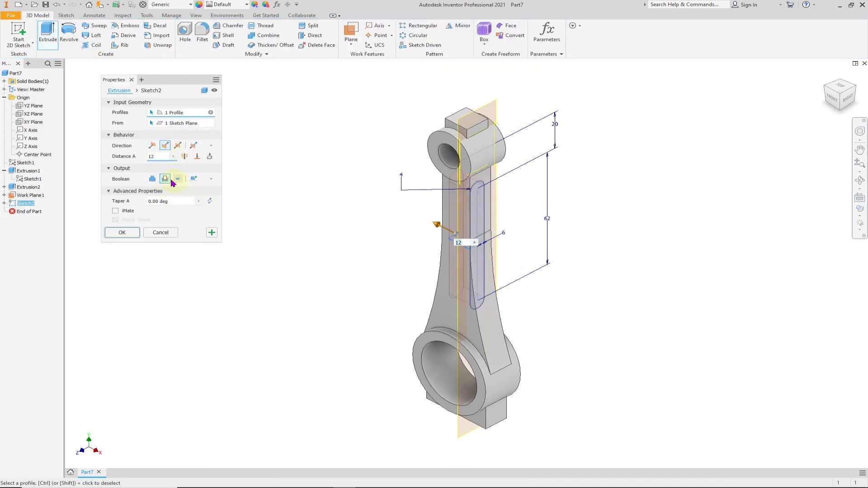
{"action": "left_click", "coordinate": [151, 146]}
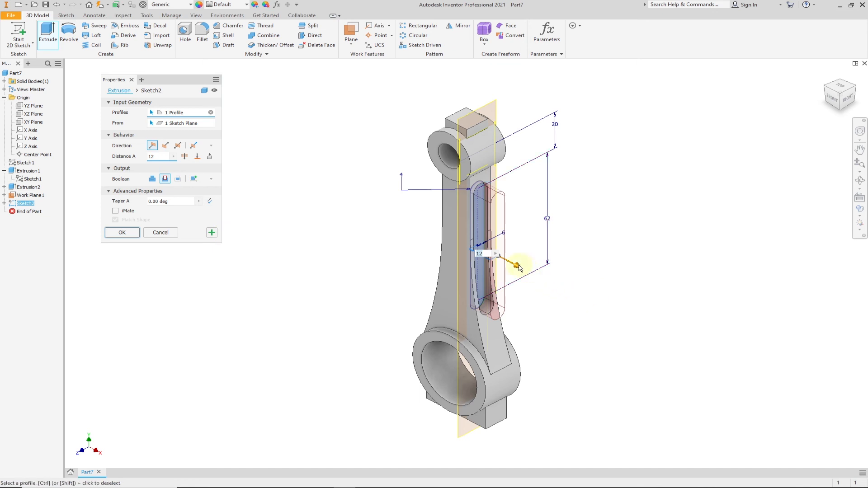
{"action": "left_click_drag", "start_coordinate": [519, 268], "coordinate": [589, 302]}
{"action": "left_click", "coordinate": [123, 232]}
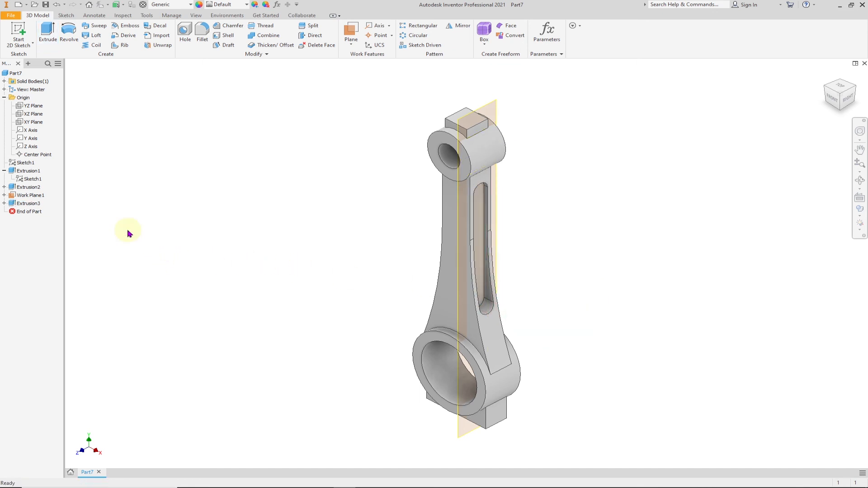
Step: Hide the offset work plane, and mirror the slot cut feature about the origin YZ Plane
{"action": "right_click", "coordinate": [13, 195]}
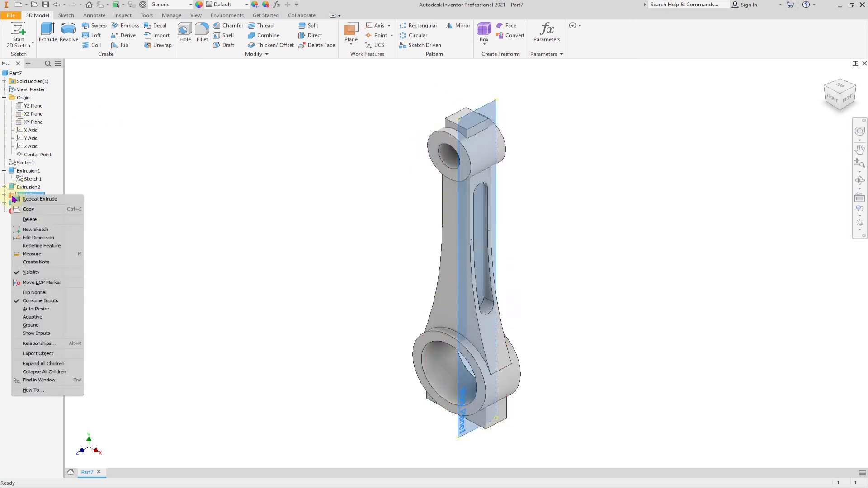
{"action": "left_click", "coordinate": [31, 273]}
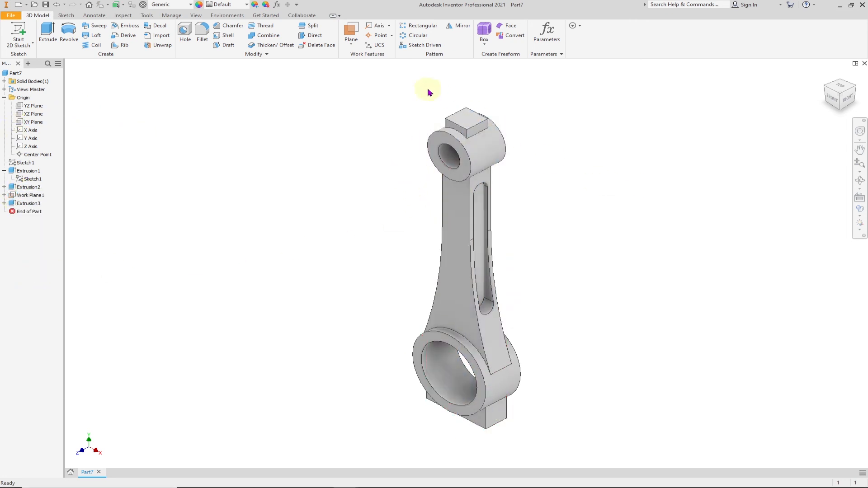
{"action": "left_click", "coordinate": [458, 26]}
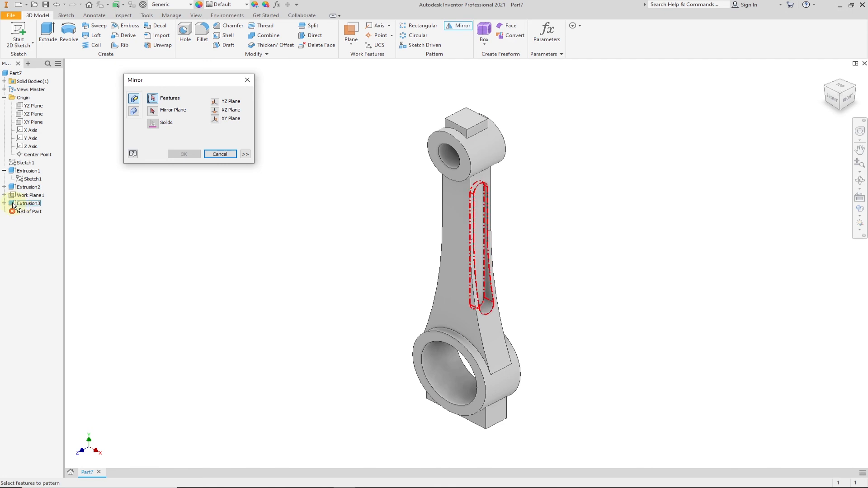
{"action": "left_click", "coordinate": [28, 204]}
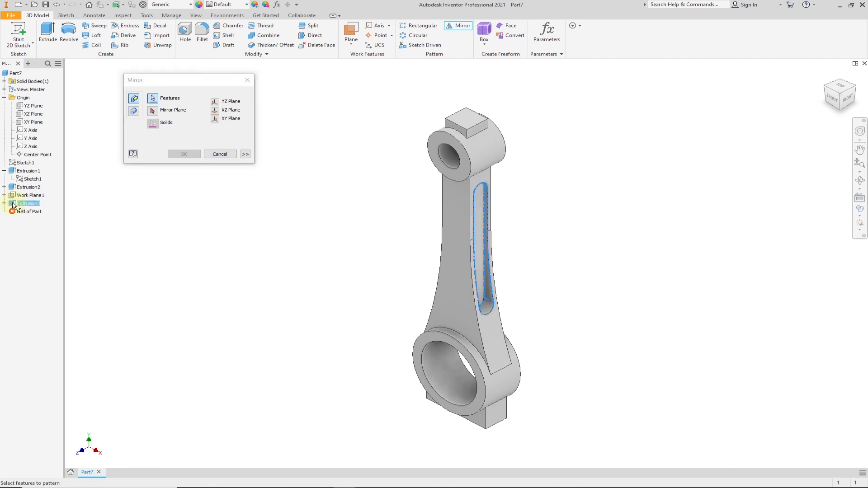
{"action": "left_click", "coordinate": [154, 111]}
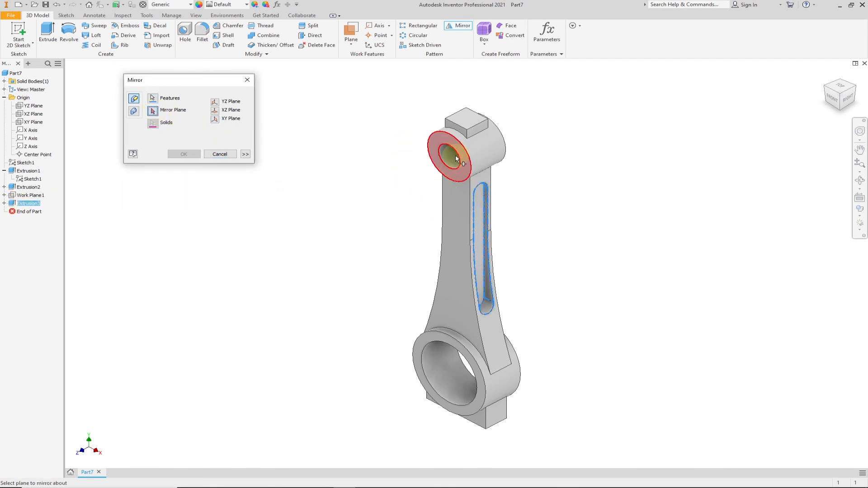
{"action": "left_click", "coordinate": [23, 107]}
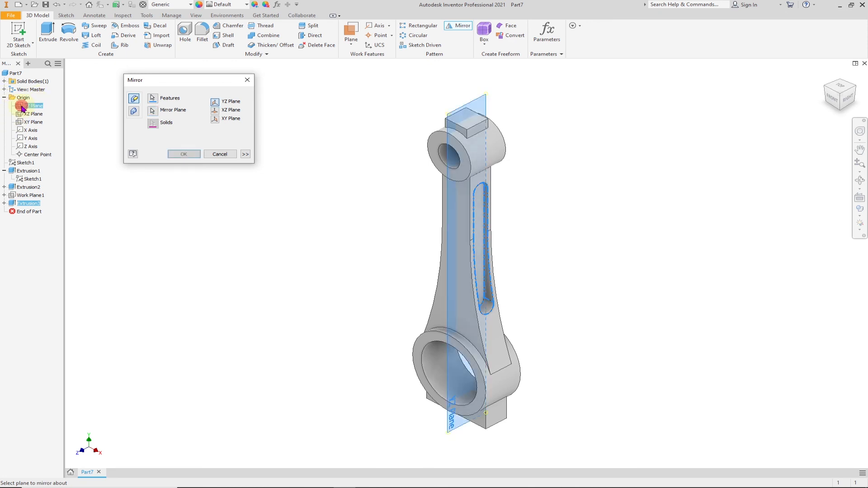
{"action": "left_click", "coordinate": [190, 155]}
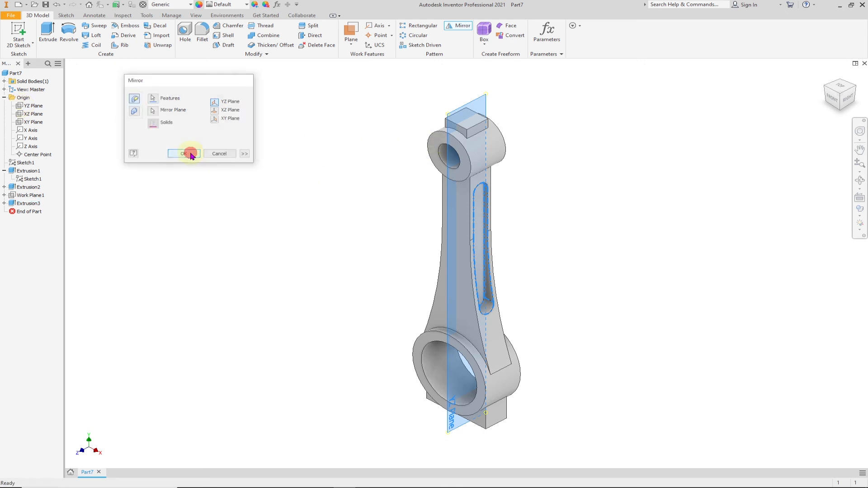
{"action": "mouse_move", "coordinate": [610, 327]}
{"action": "middle_mouse_down", "text": "shift"}
{"action": "mouse_move", "coordinate": [675, 304]}
{"action": "mouse_move", "coordinate": [770, 316]}
{"action": "mouse_move", "coordinate": [571, 330]}
{"action": "mouse_move", "coordinate": [608, 340]}
{"action": "middle_mouse_up", "text": "shift"}
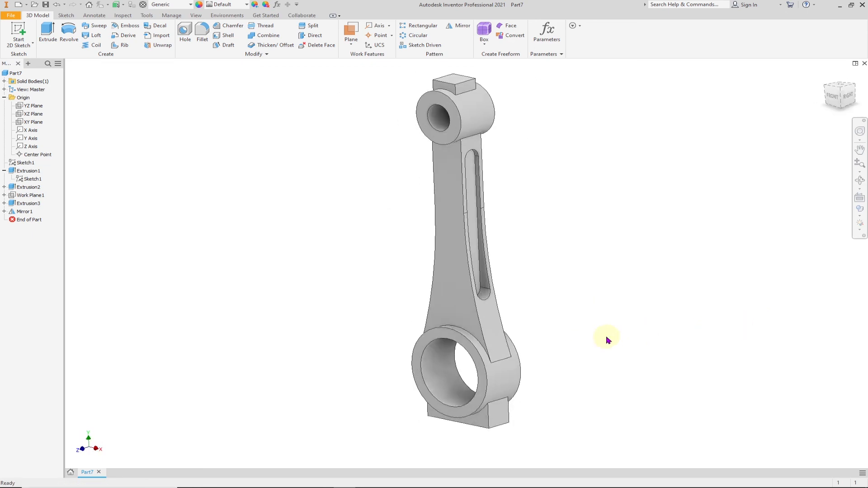
Step: Return the connecting rod to the home view and apply the Light Red appearance to it
{"action": "key", "text": "alt+Tab"}
{"action": "left_click", "coordinate": [837, 82]}
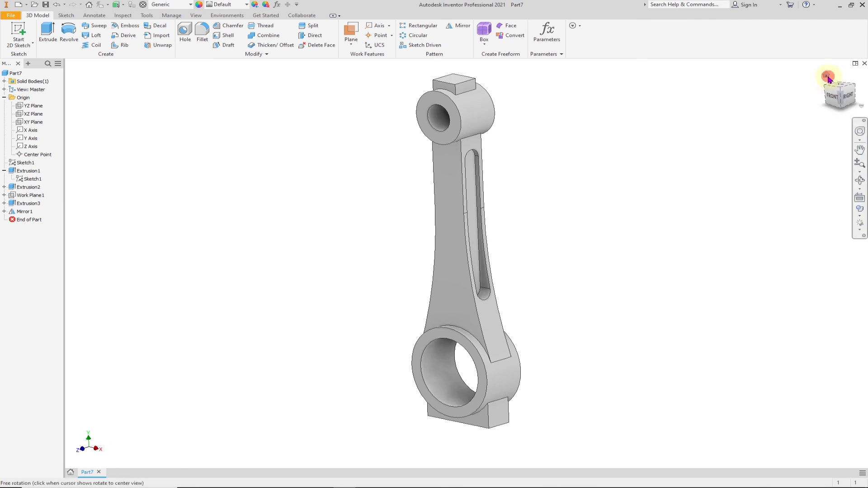
{"action": "left_click", "coordinate": [244, 4]}
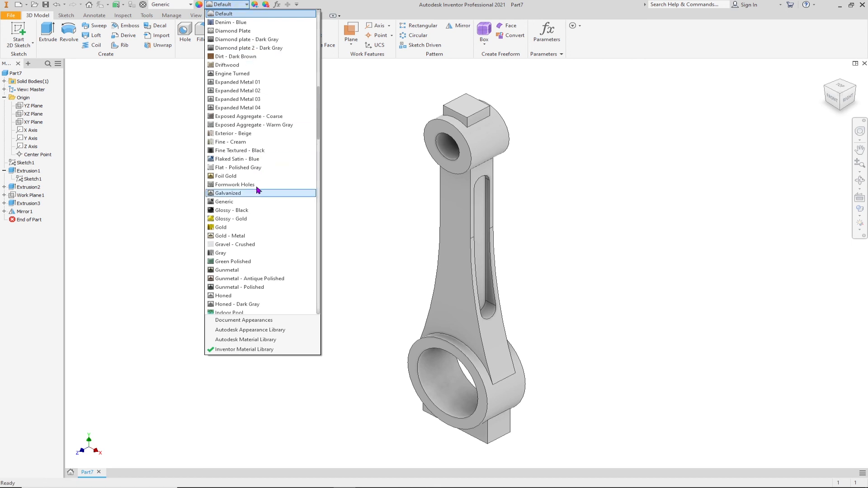
{"action": "scroll", "coordinate": [254, 257], "scroll_direction": "down", "scroll_amount": 2}
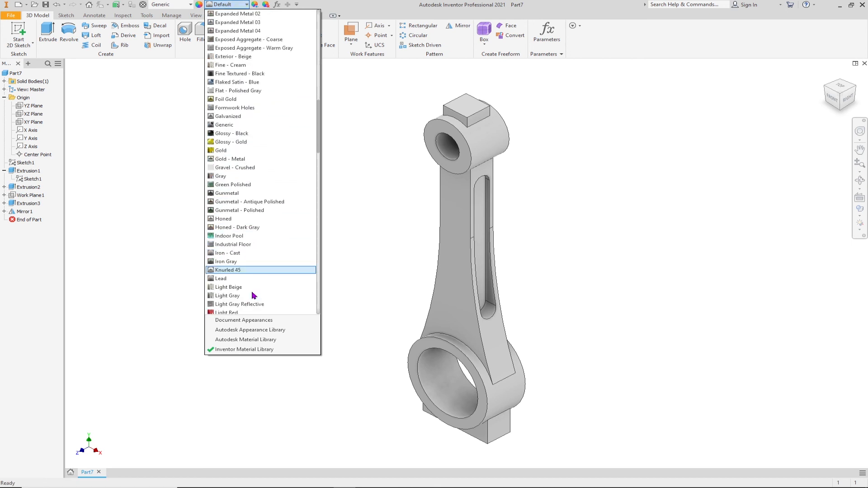
{"action": "scroll", "coordinate": [249, 303], "scroll_direction": "down", "scroll_amount": 2}
{"action": "left_click", "coordinate": [237, 289]}
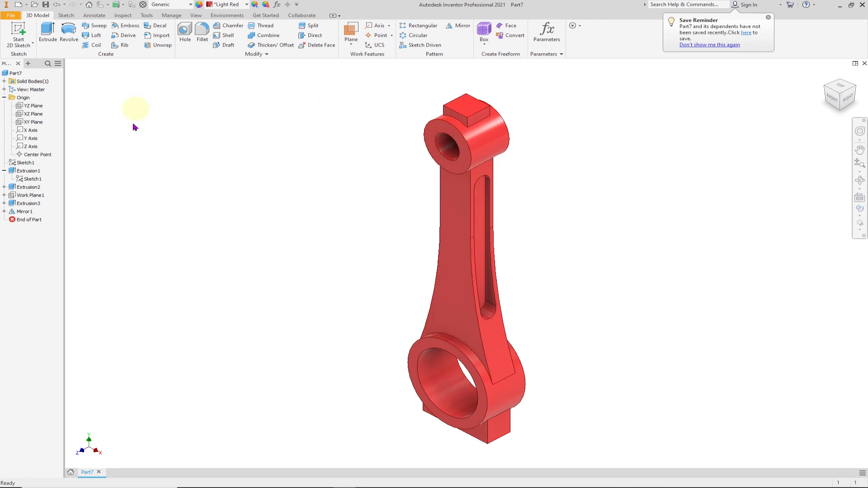
Step: Save the part in the 4 Cylinder Engine folder as an Inventor part file
{"action": "left_click", "coordinate": [46, 4]}
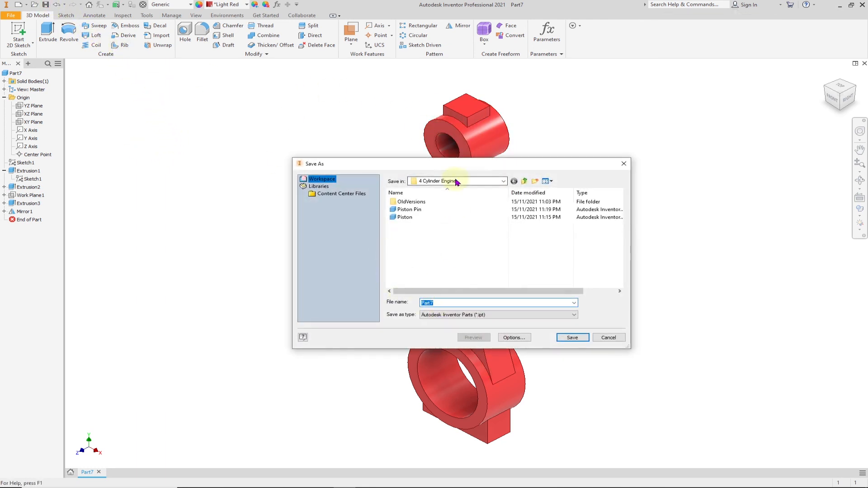